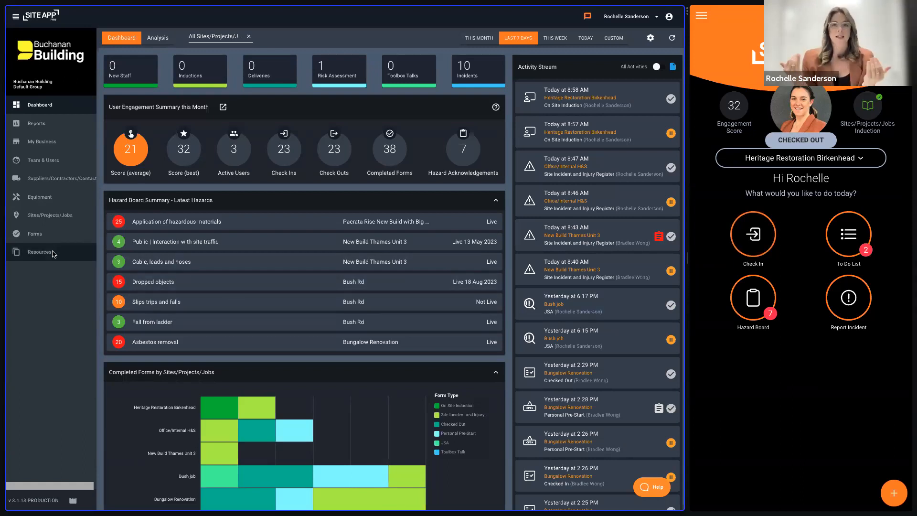
- In the Hazards/Risks resources, exclude the chemical hazard Spraying and include it again
click(40, 252)
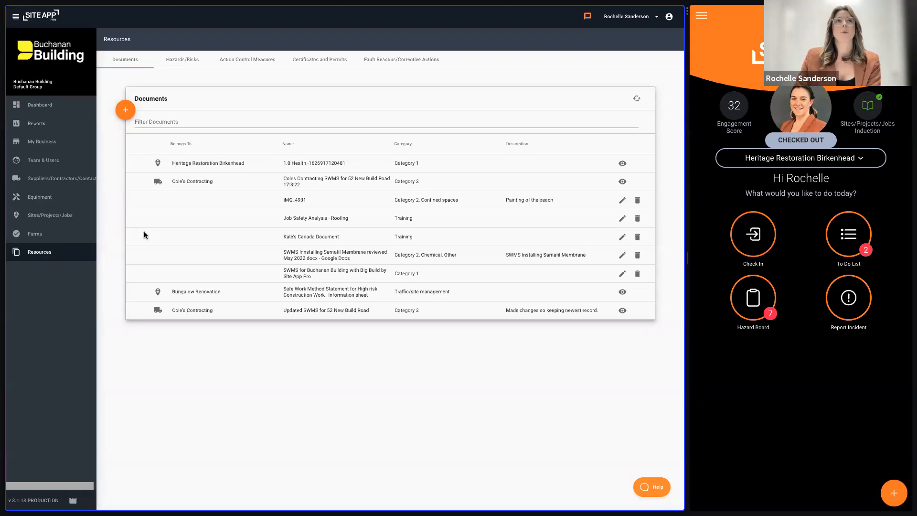
click(190, 59)
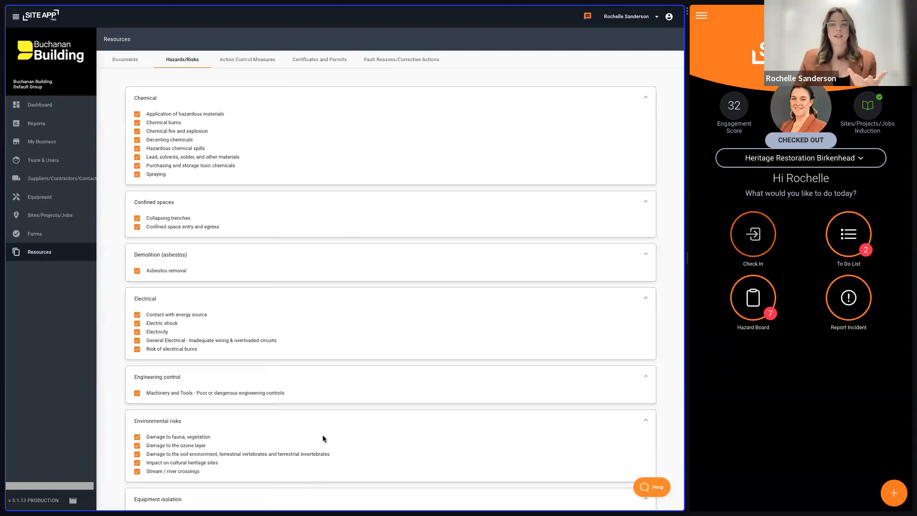
click(137, 174)
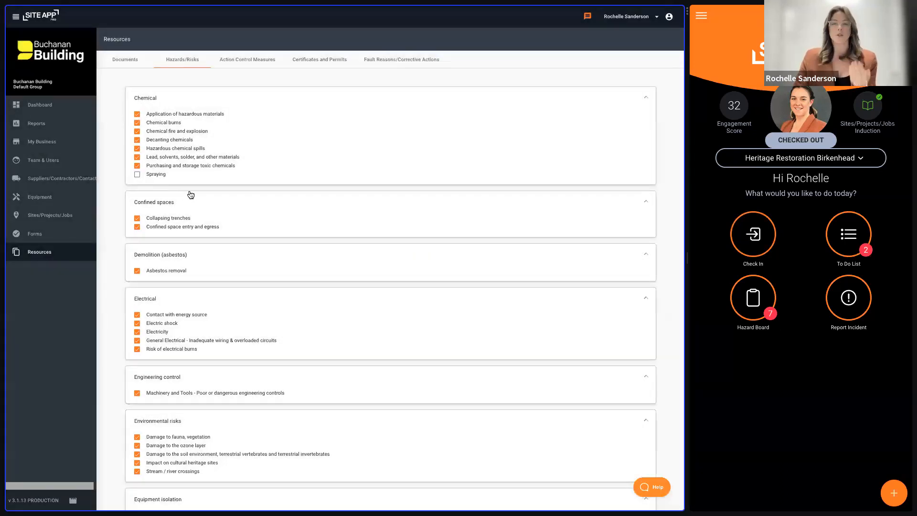
click(139, 176)
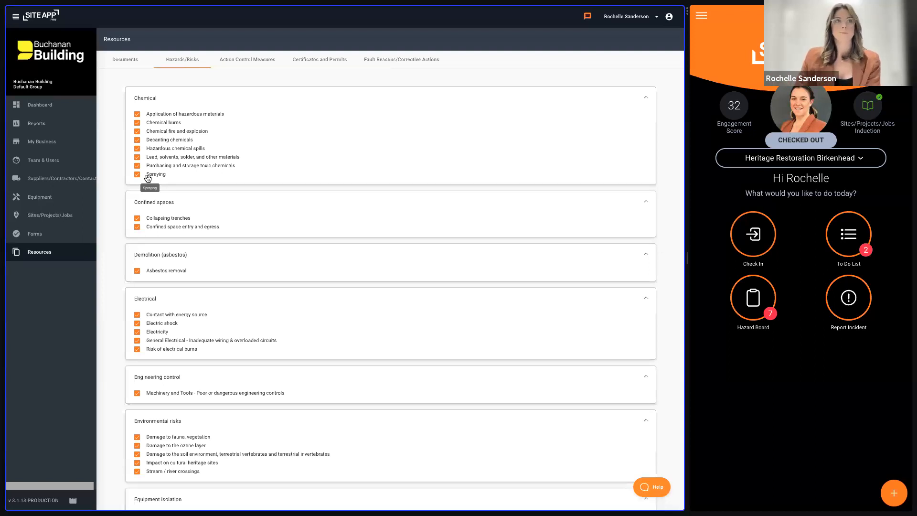
- Examine the hazard and risk categories through to the custom, organisation-specific hazards/risks section
scroll(333, 419, down, 1)
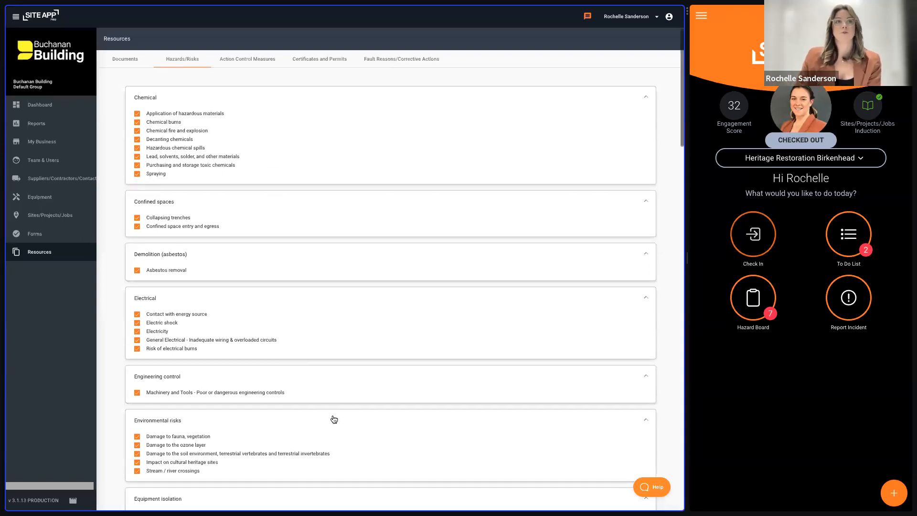
scroll(333, 420, down, 12)
scroll(336, 414, down, 15)
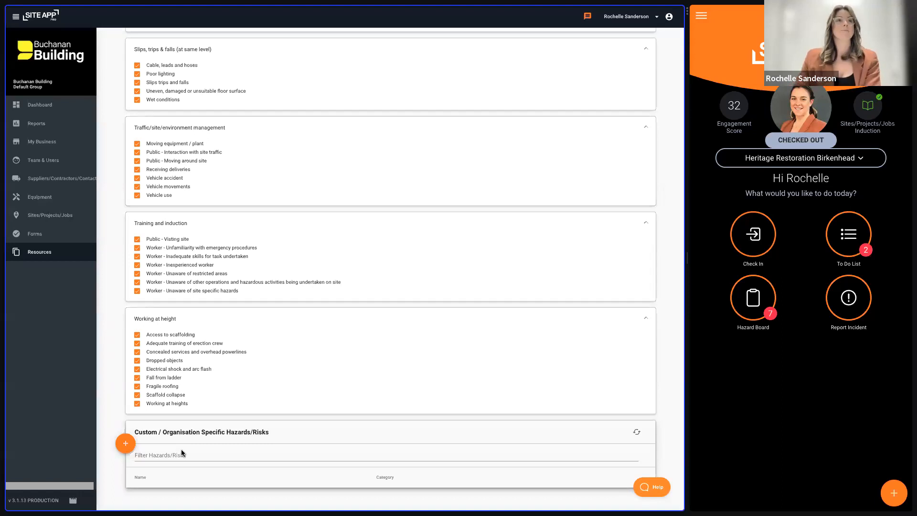
scroll(296, 424, up, 20)
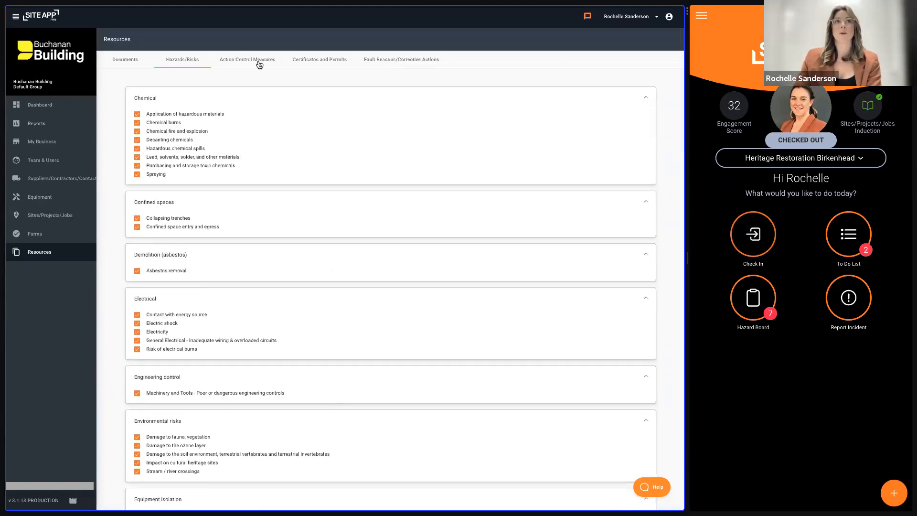
- Examine the Action Control Measures library from the Chemical category through to the custom, organisation-specific measures
click(258, 61)
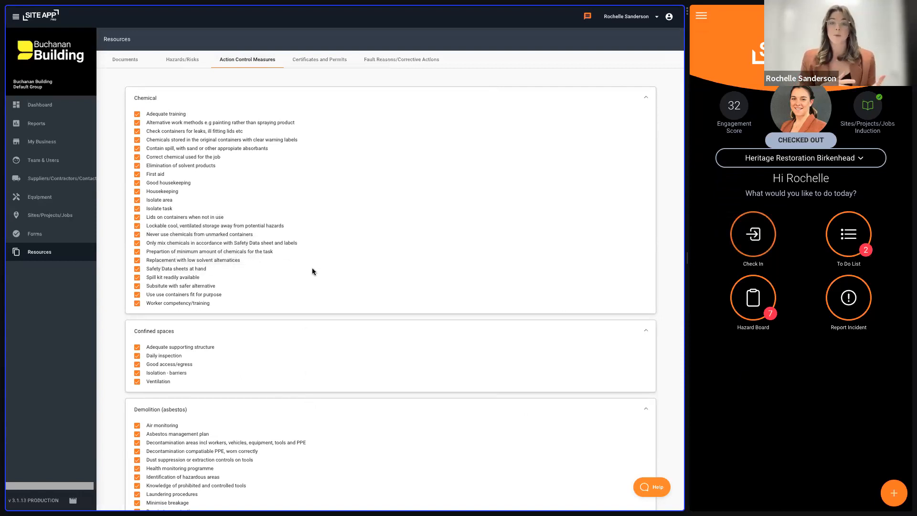
scroll(312, 272, down, 15)
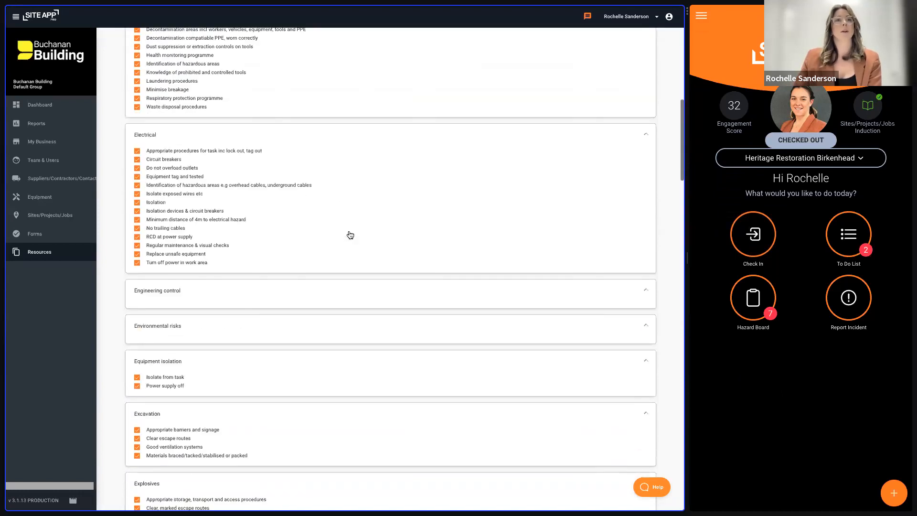
scroll(348, 230, down, 20)
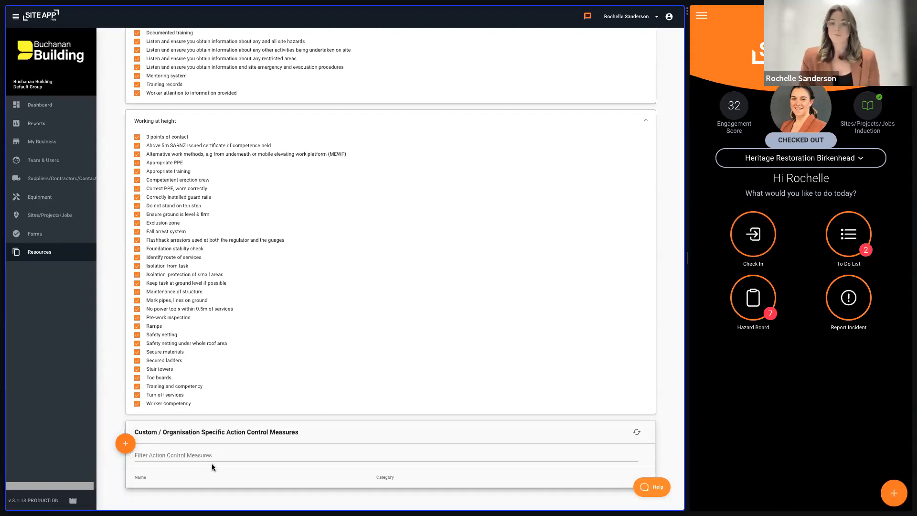
scroll(267, 382, up, 20)
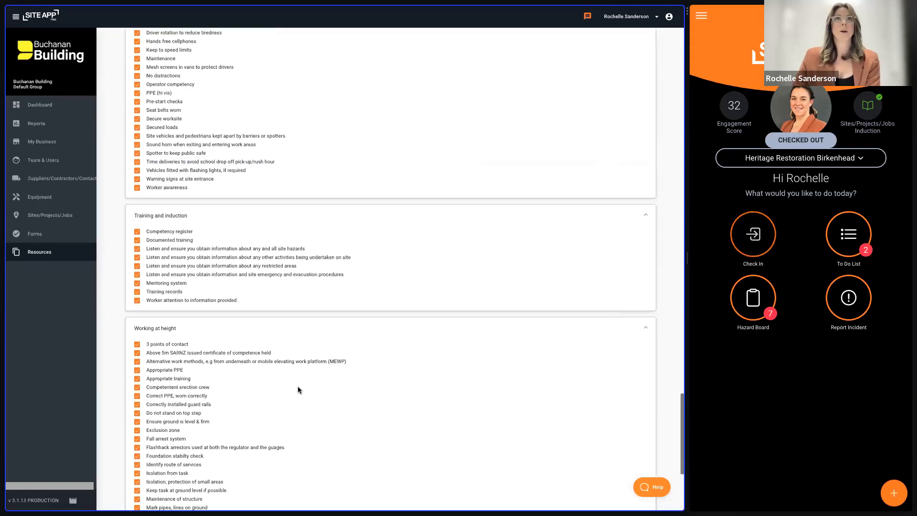
scroll(261, 172, up, 15)
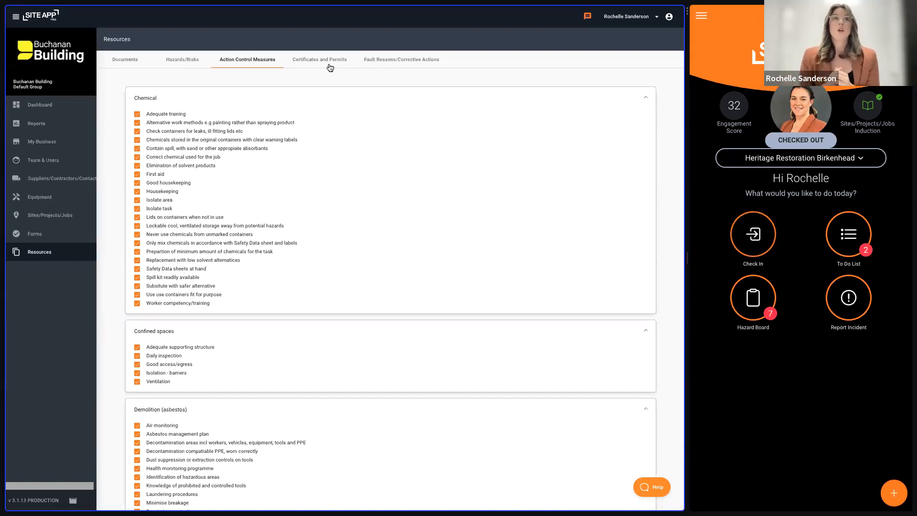
- View the new file resource form for the Documents library and dismiss it without saving
click(126, 58)
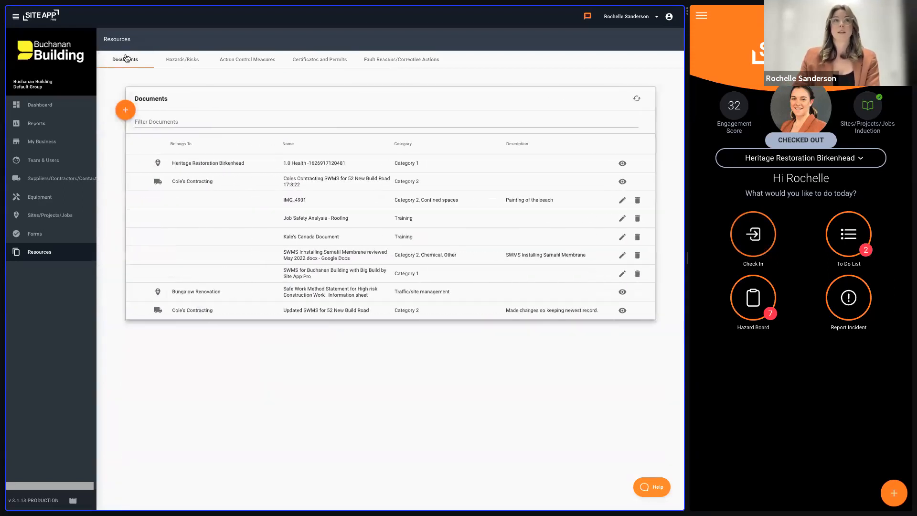
click(125, 115)
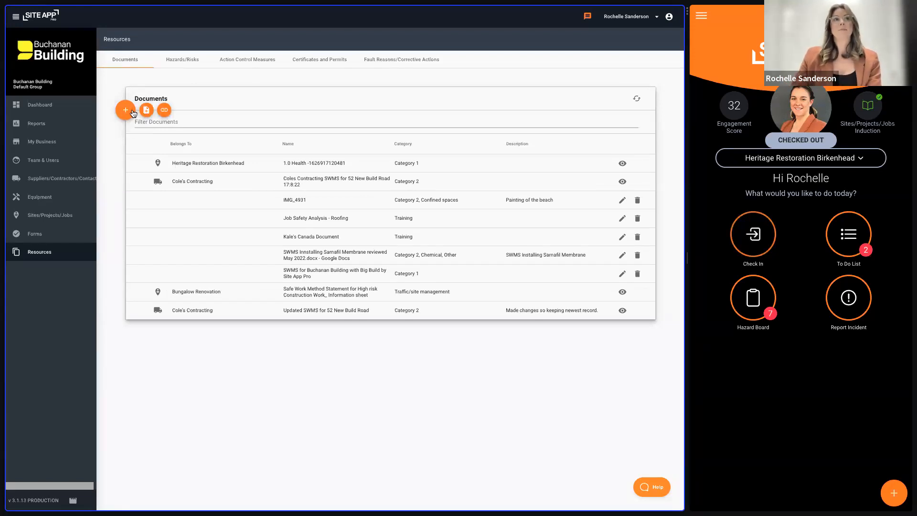
click(146, 109)
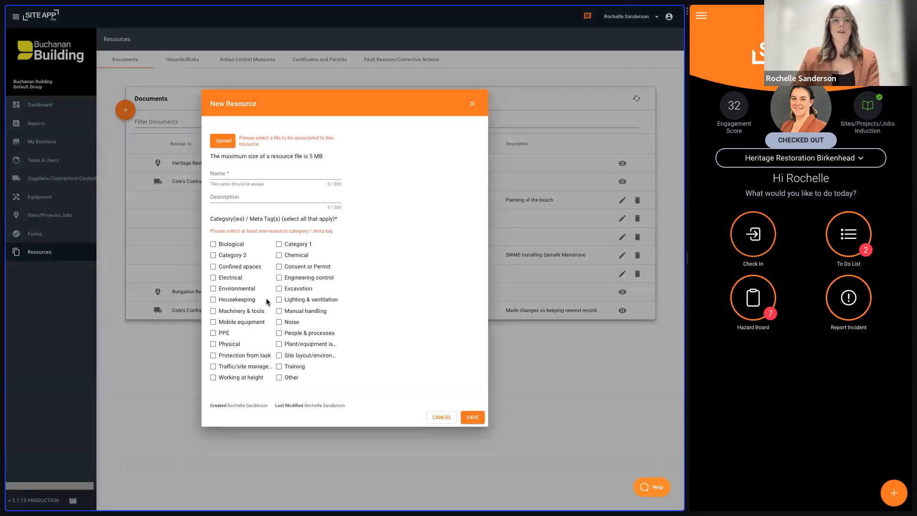
click(472, 105)
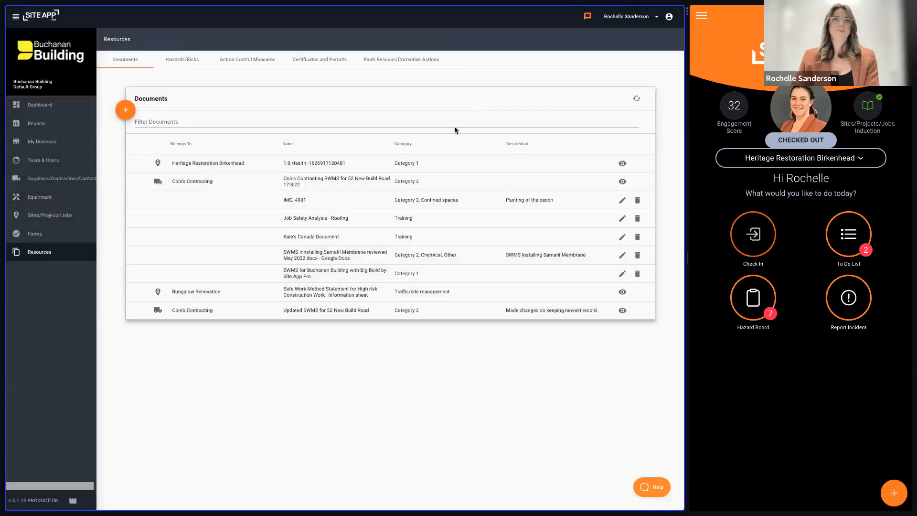
- View the new file resource form for Certificates and Permits and dismiss it without saving
click(320, 64)
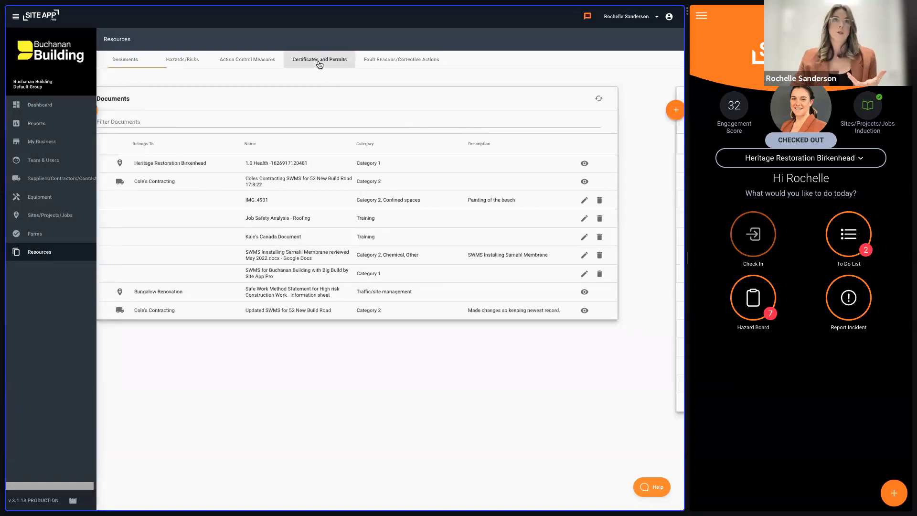
click(125, 113)
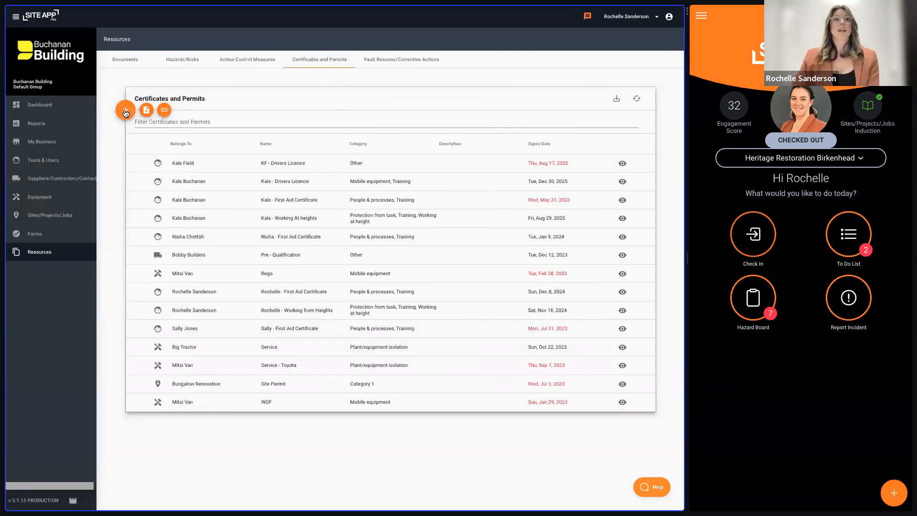
click(147, 115)
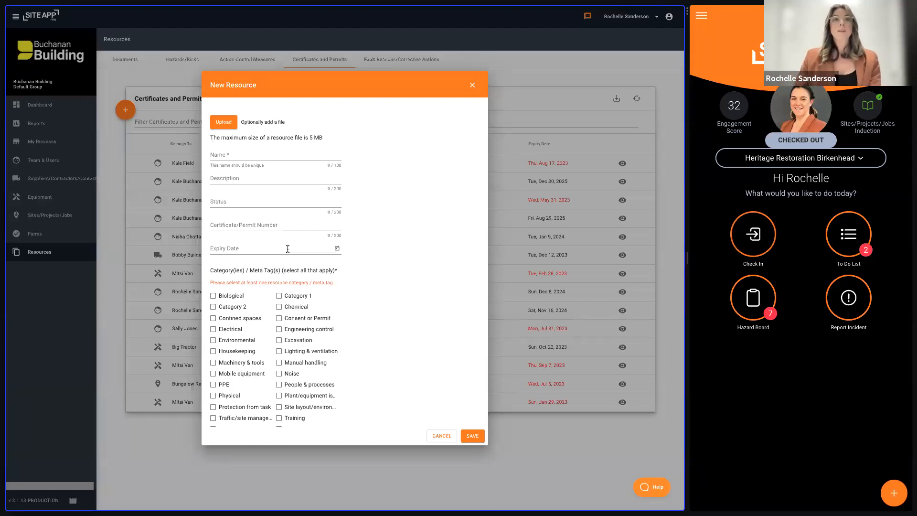
click(472, 86)
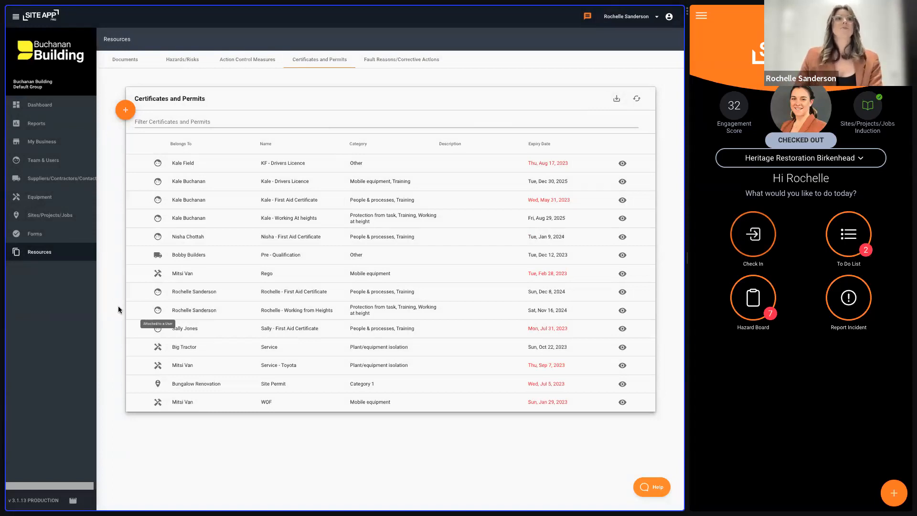
- Open the Dropped objects hazard from the Bush Rd site's hazard board and view the available hazard descriptions
click(75, 214)
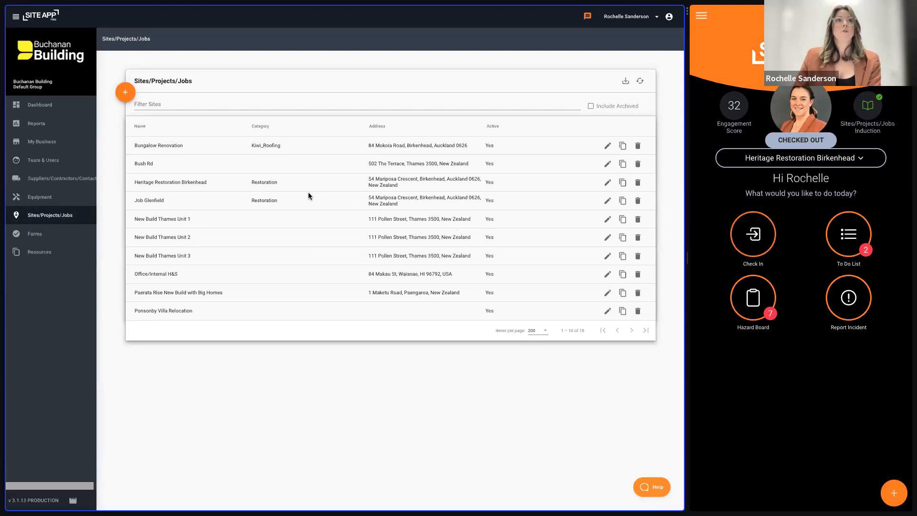
click(606, 164)
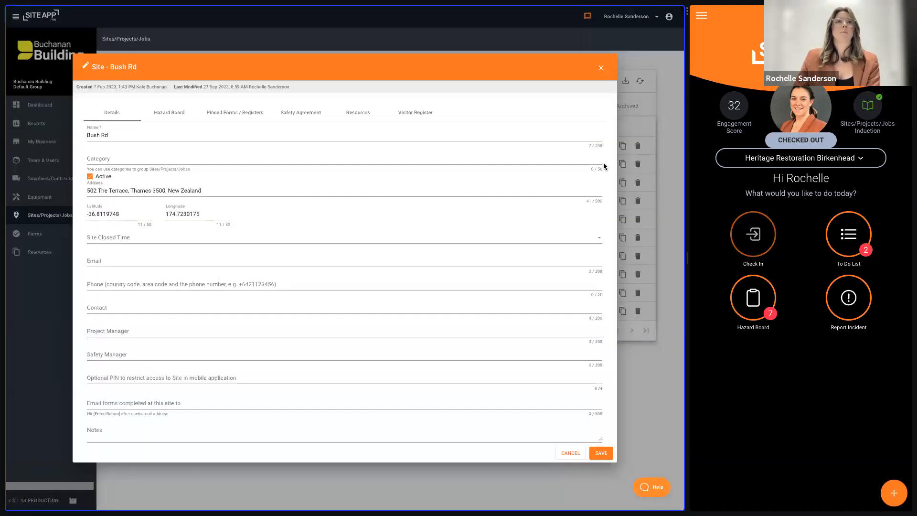
click(178, 117)
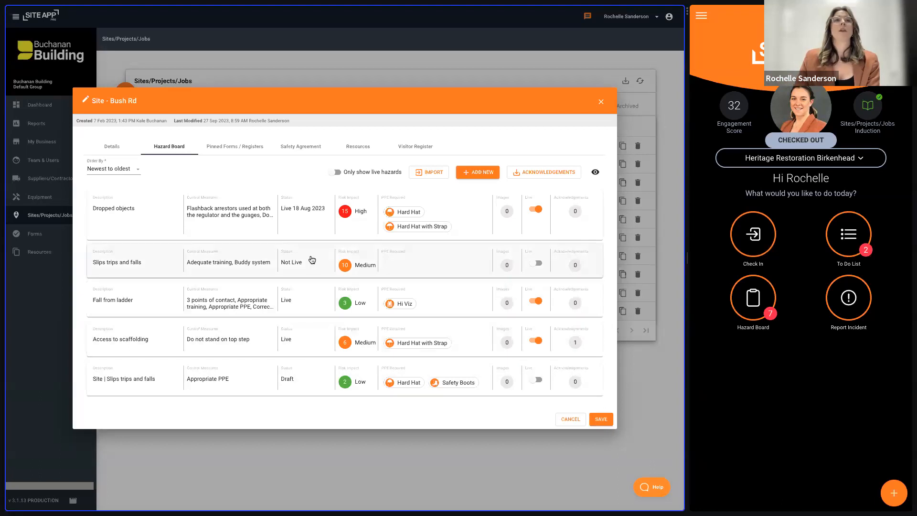
click(318, 232)
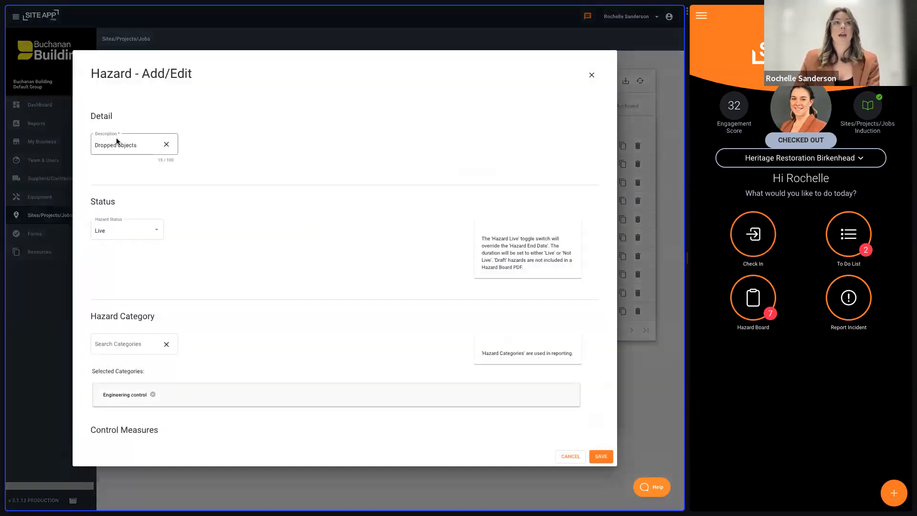
click(141, 144)
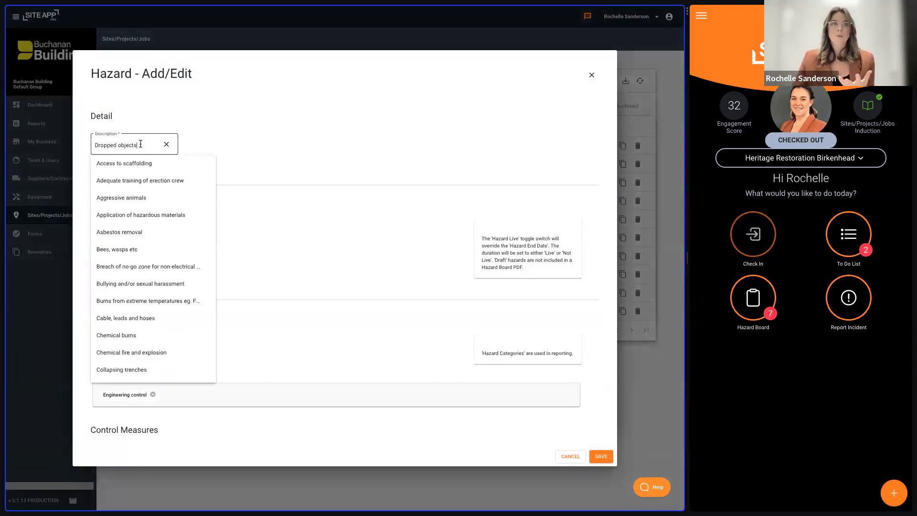
click(251, 132)
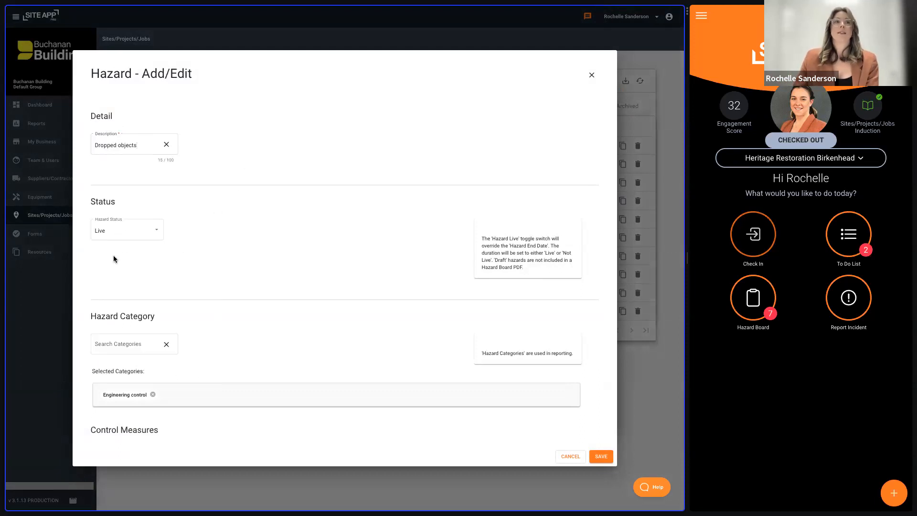
- Try the hazard status Live Until for Dropped objects and set the status back to Live
click(132, 237)
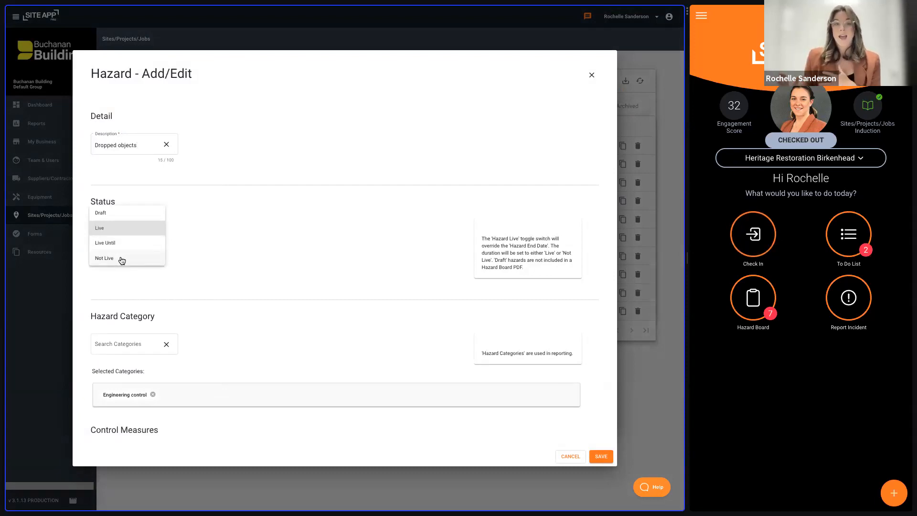
click(122, 244)
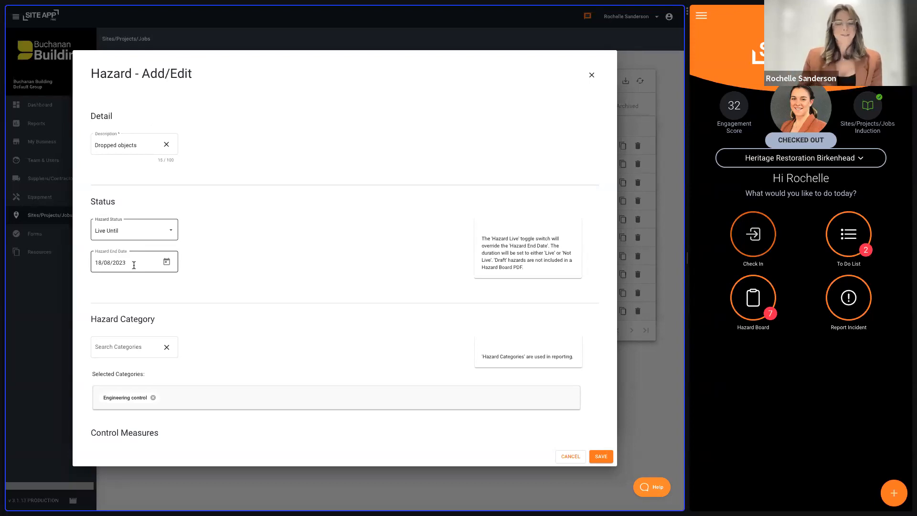
click(151, 231)
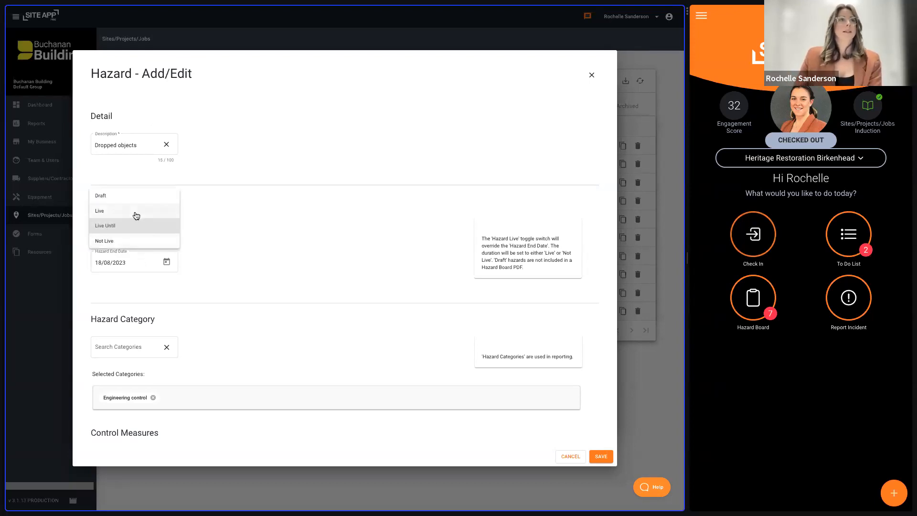
click(136, 209)
- Examine the hazard's category, the selectable control measures, the residual risk impact and the PPE requirements
scroll(253, 271, down, 1)
scroll(253, 271, down, 1)
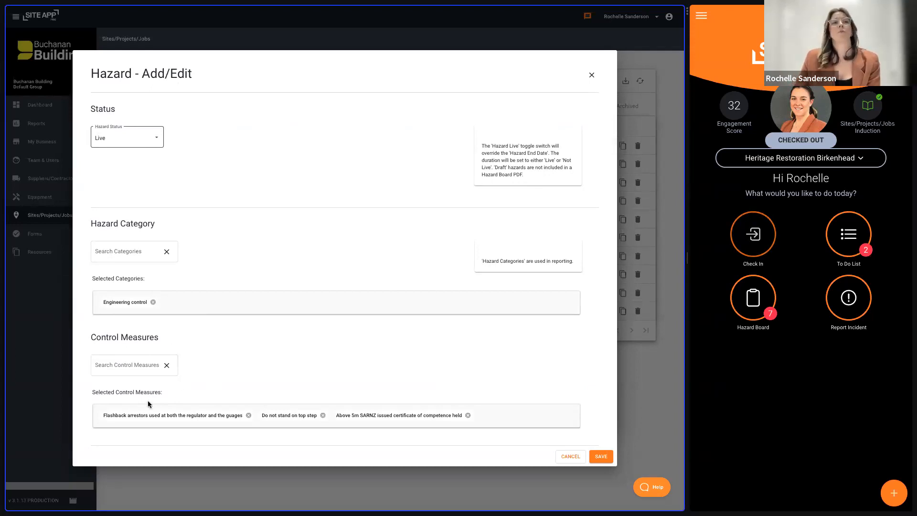
scroll(148, 404, down, 1)
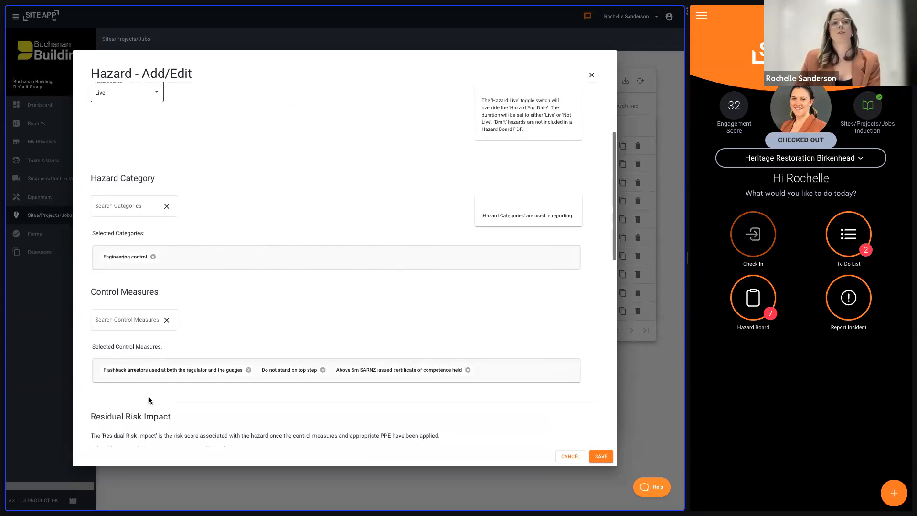
click(130, 318)
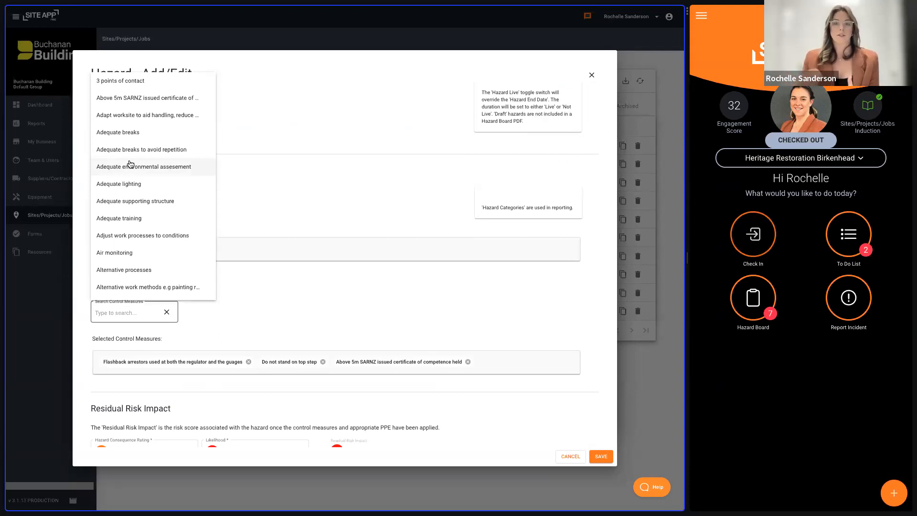
click(287, 262)
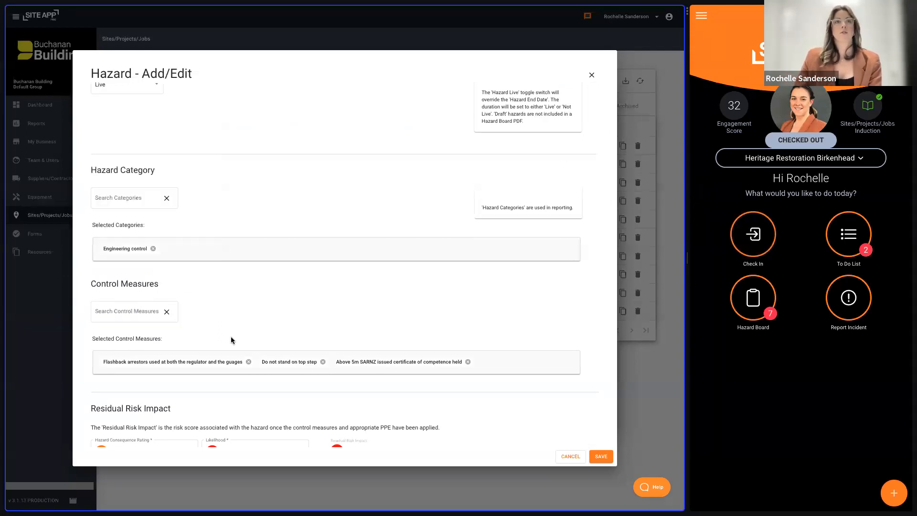
scroll(366, 319, down, 3)
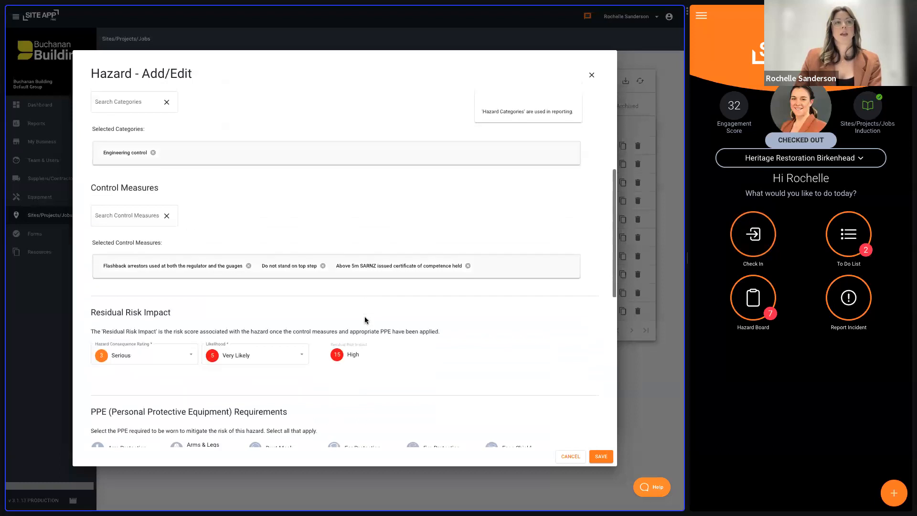
scroll(365, 316, down, 1)
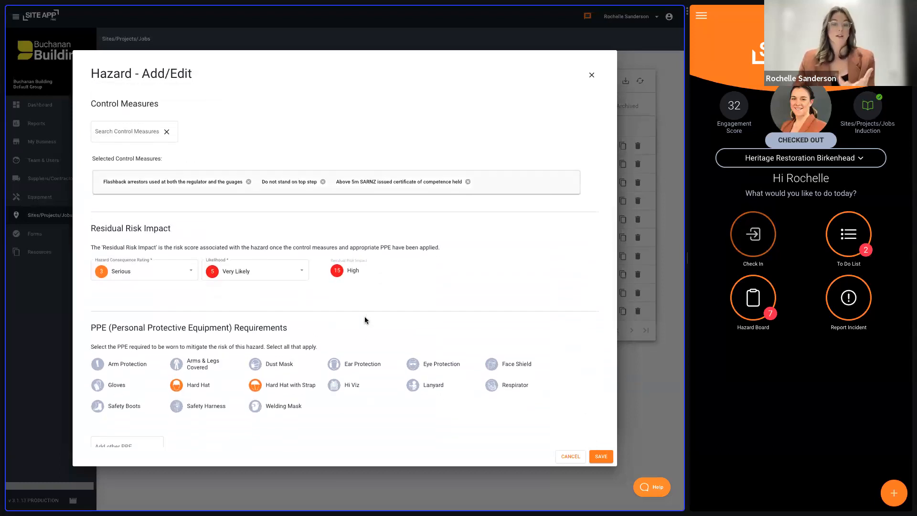
- View the residual risk consequence and likelihood options, the additional PPE field, and the images and creation details of the Dropped objects hazard
click(151, 279)
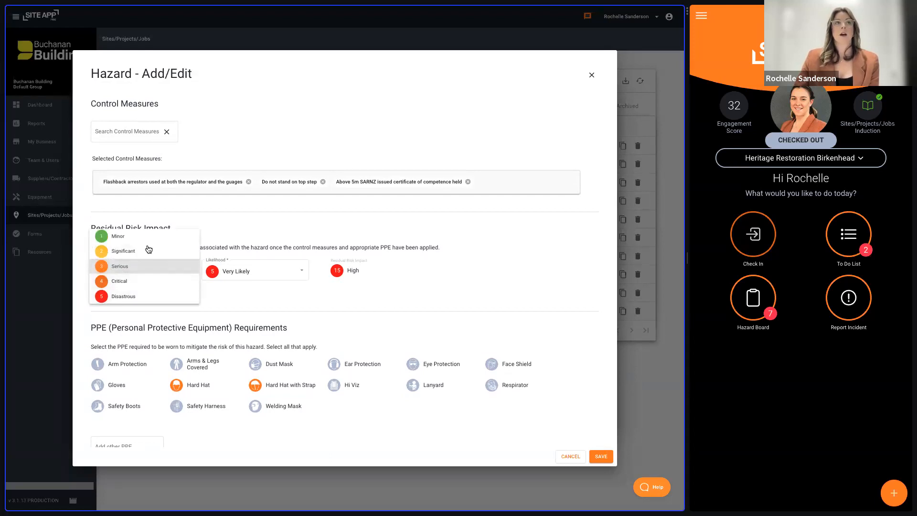
click(269, 275)
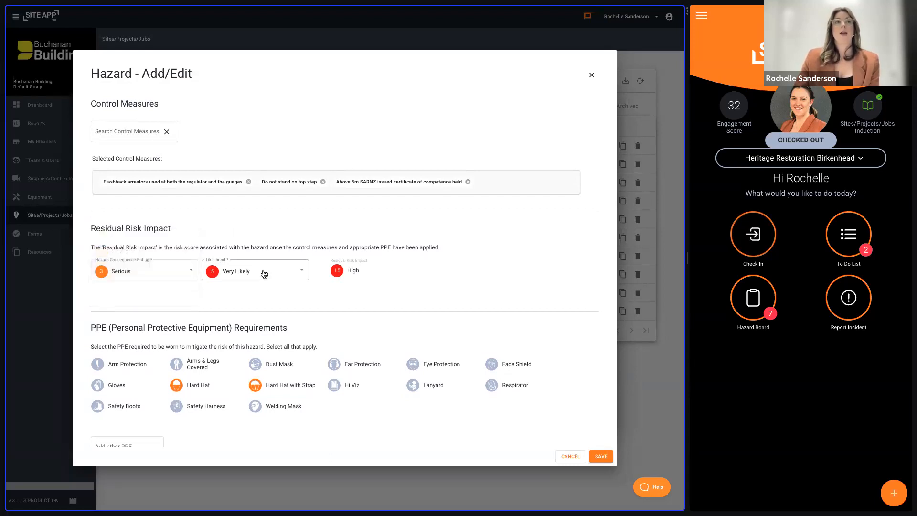
click(270, 278)
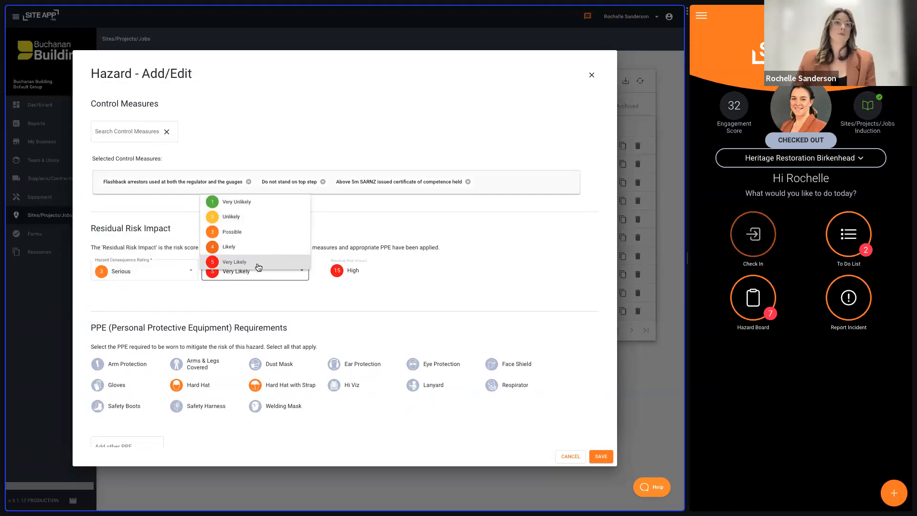
click(305, 302)
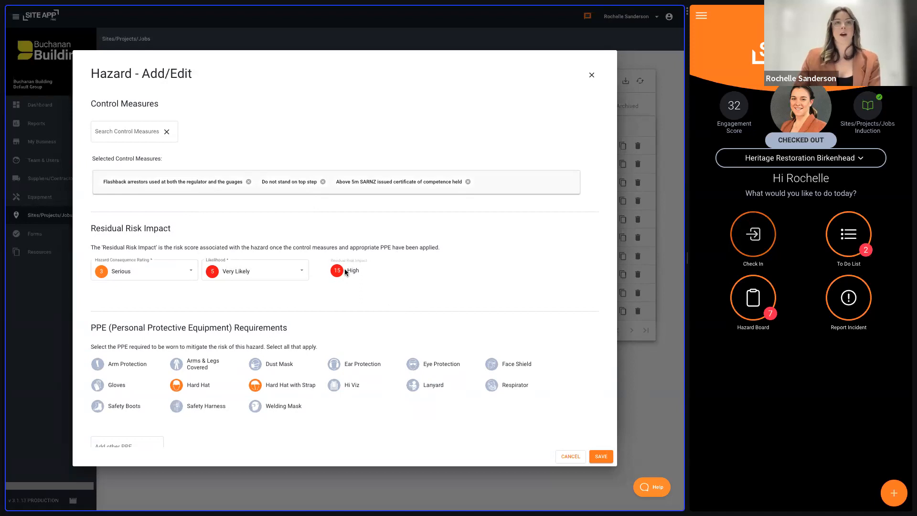
scroll(403, 309, down, 3)
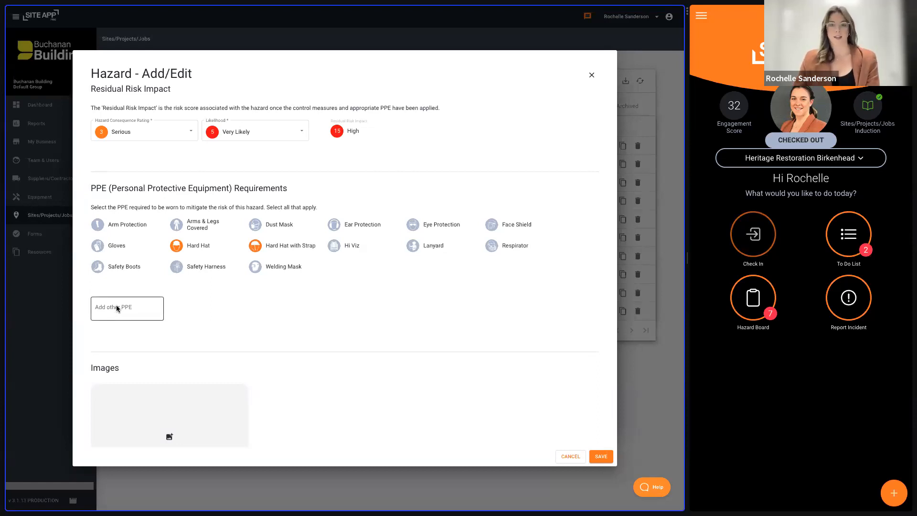
scroll(329, 332, down, 5)
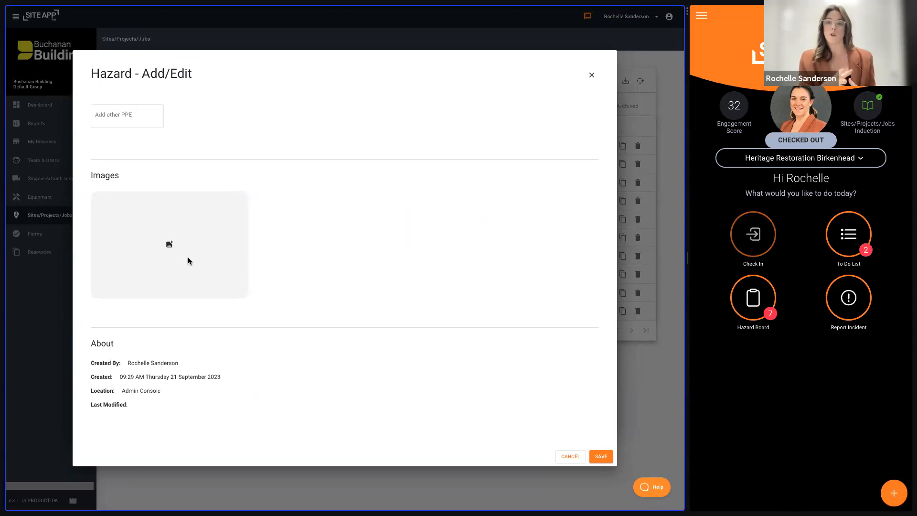
- Try to save the Dropped objects hazard, and close its form discarding the unsaved changes
click(600, 458)
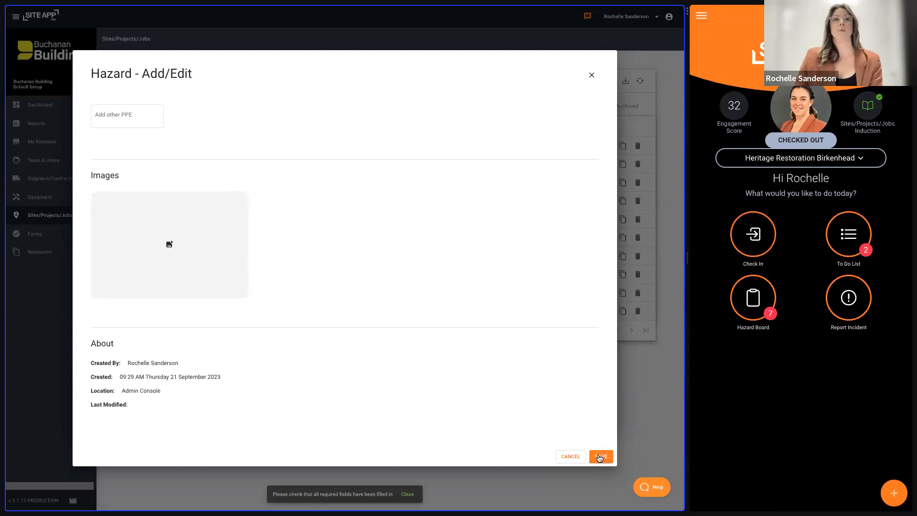
click(407, 495)
click(592, 75)
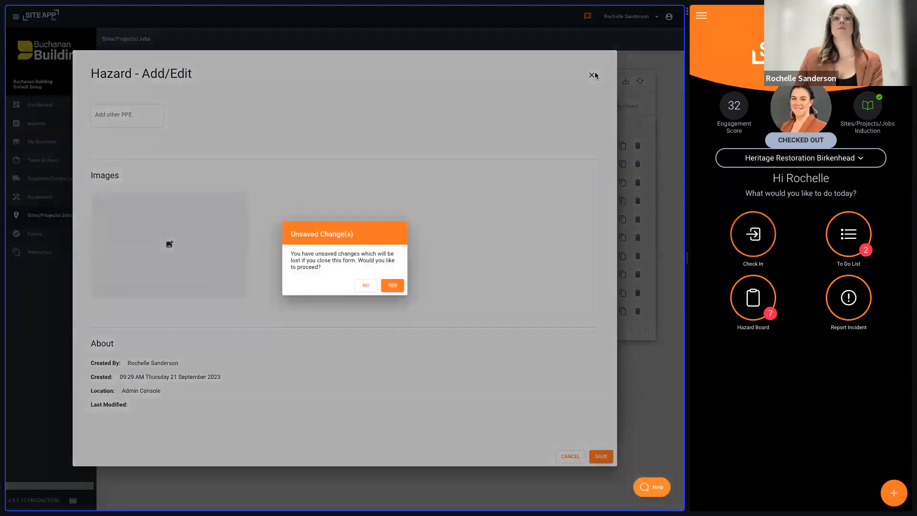
click(397, 287)
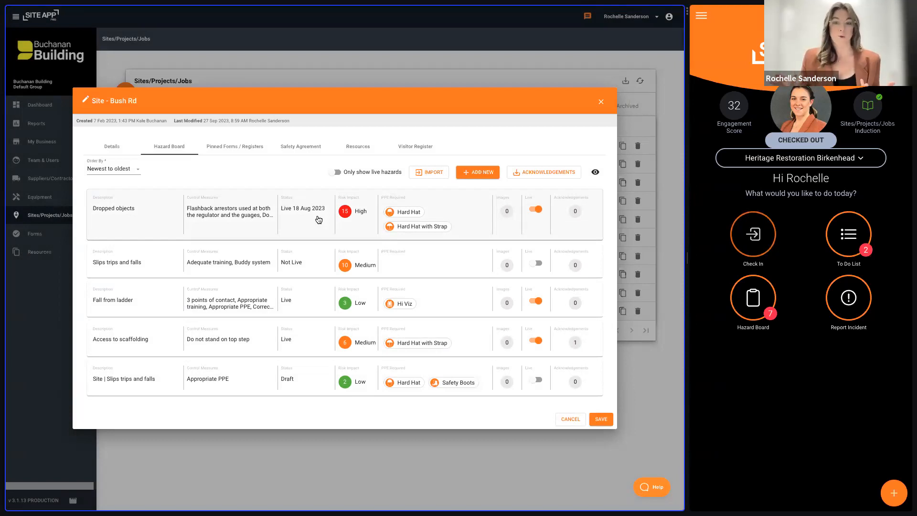
- Import the "Bees, wasps etc" hazard from Heritage Restoration Birkenhead into Bush Rd's hazard board and close the site
click(429, 173)
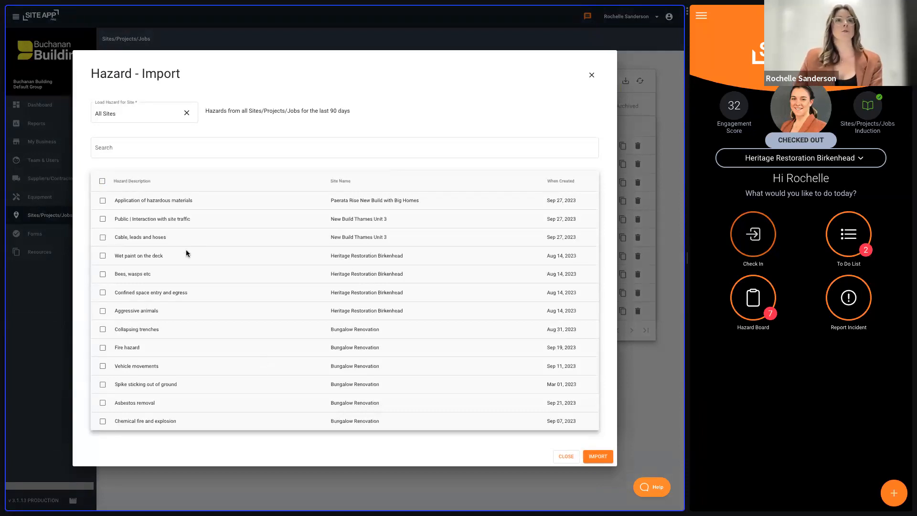
click(102, 275)
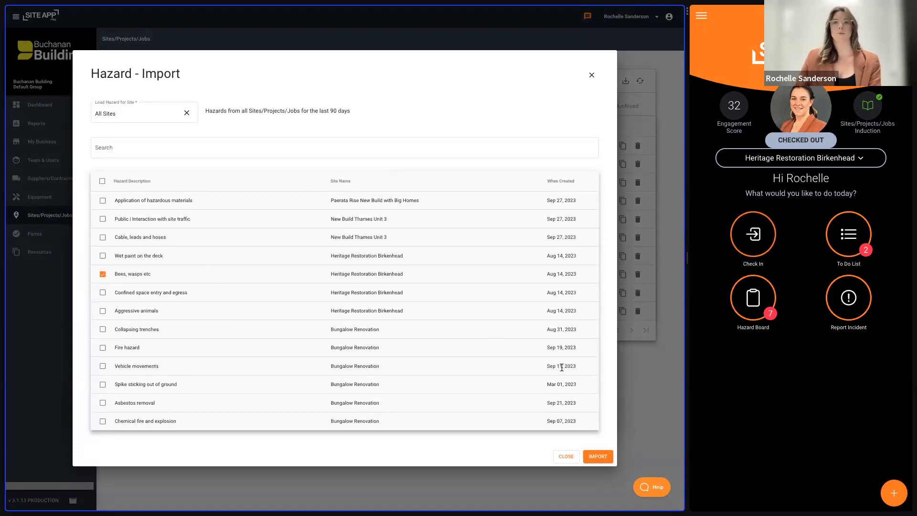
click(599, 456)
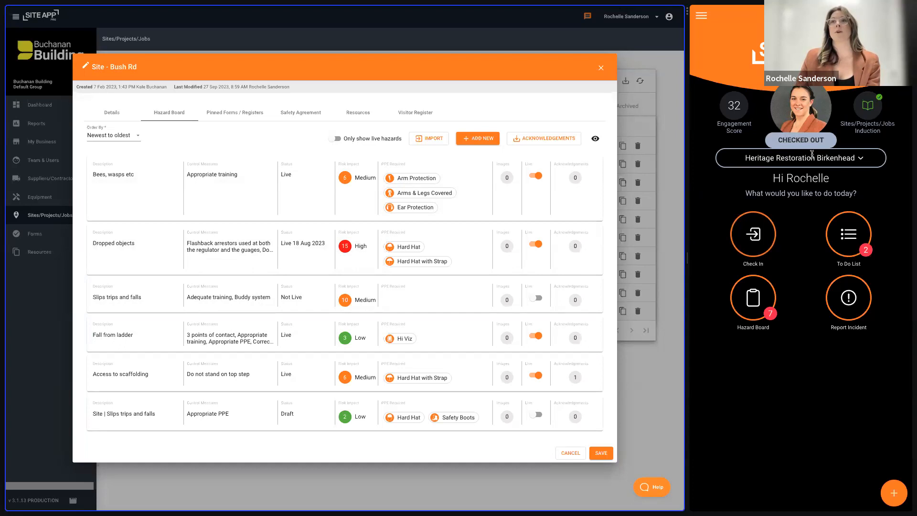
click(600, 69)
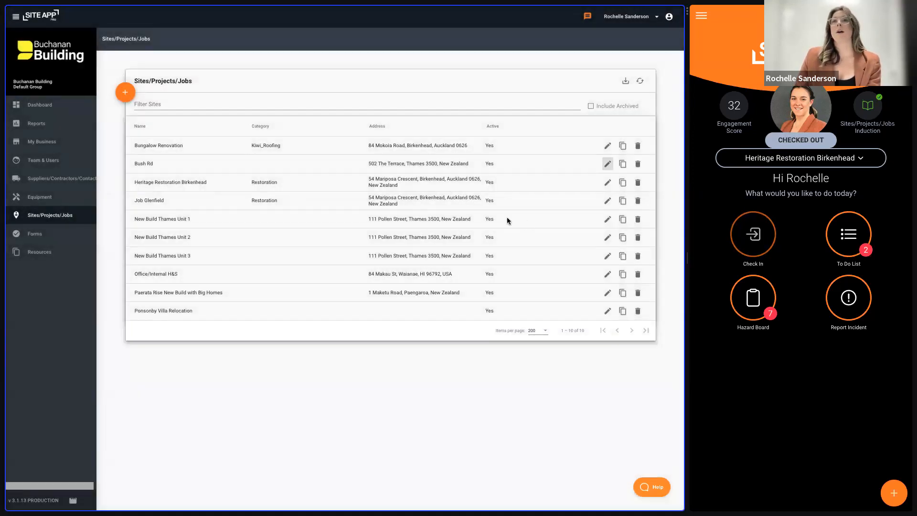
- Switch to the mobile app and browse the live hazards on Heritage Restoration Birkenhead's hazard board
click(773, 318)
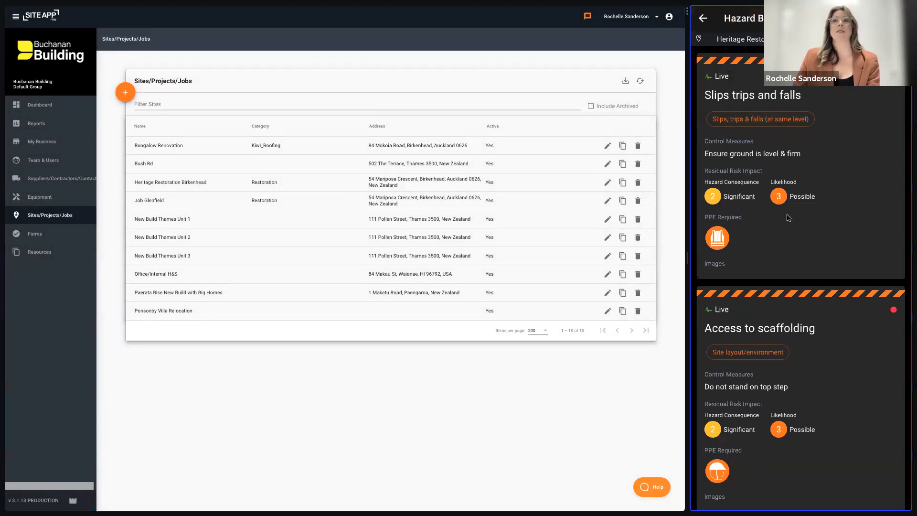
scroll(831, 414, down, 8)
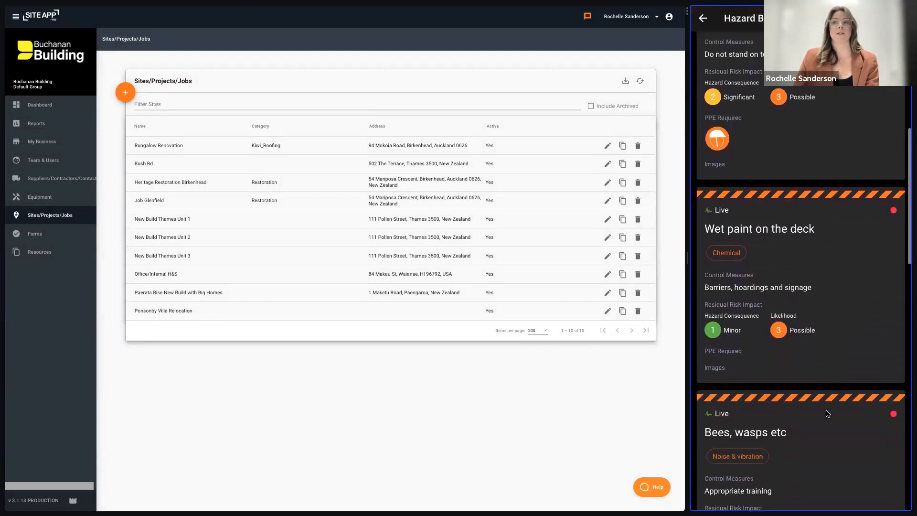
scroll(829, 413, up, 7)
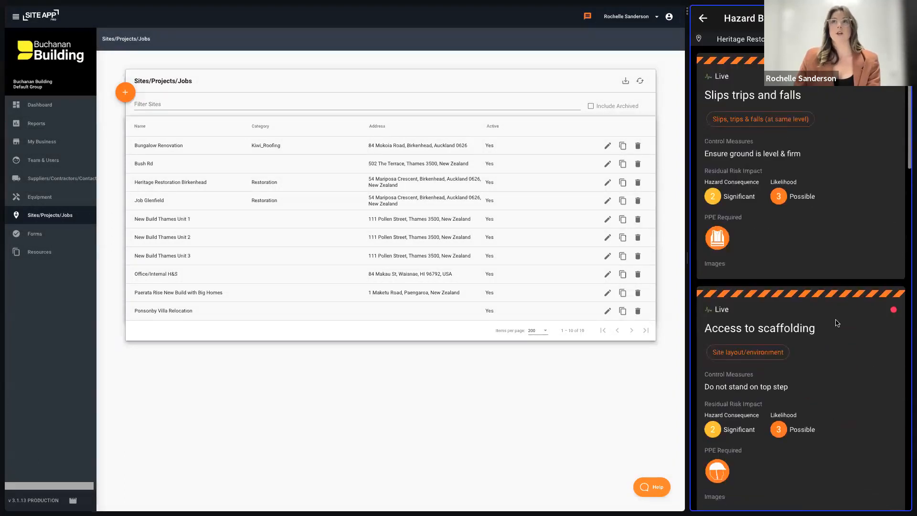
- Open the Slips trips and falls hazard for editing, view its status duration types and remaining fields, and save it
click(843, 205)
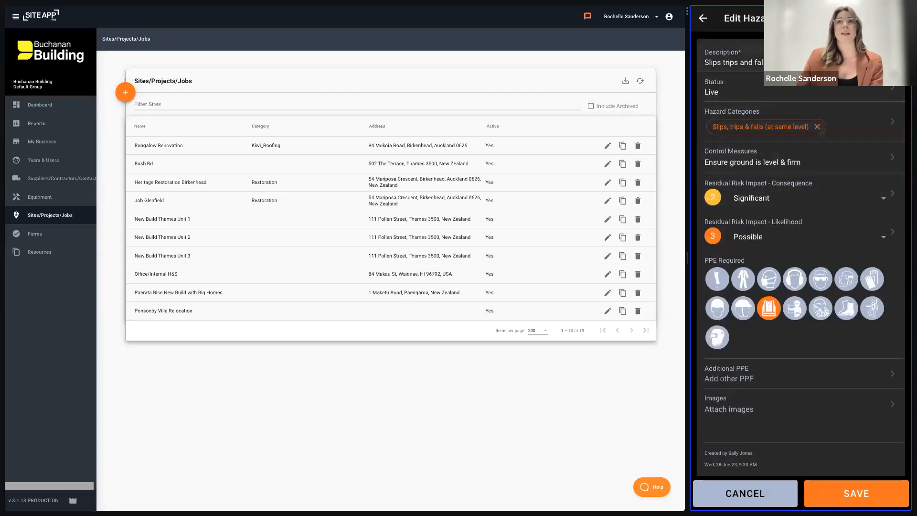
click(782, 92)
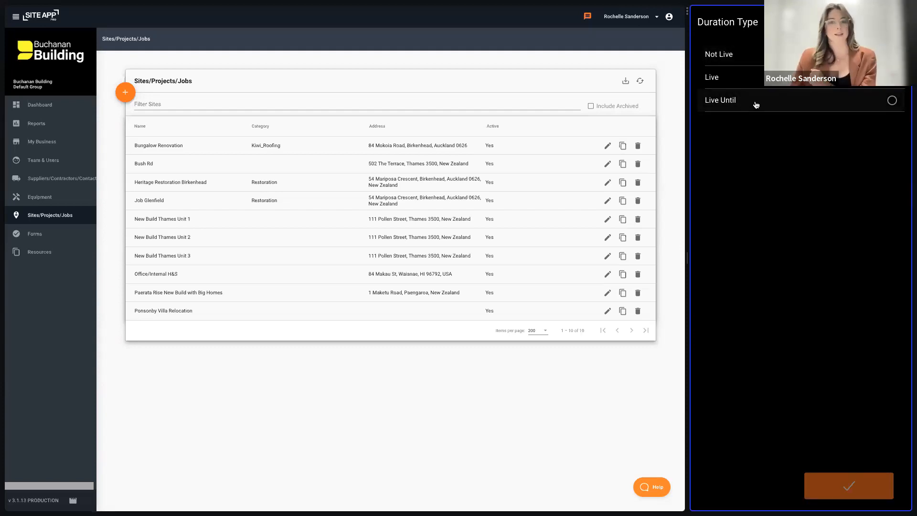
click(894, 22)
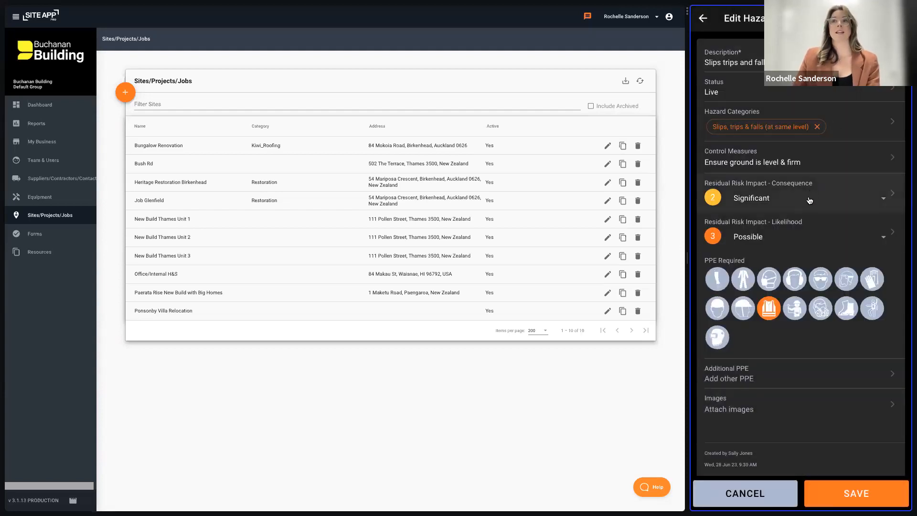
scroll(803, 315, down, 1)
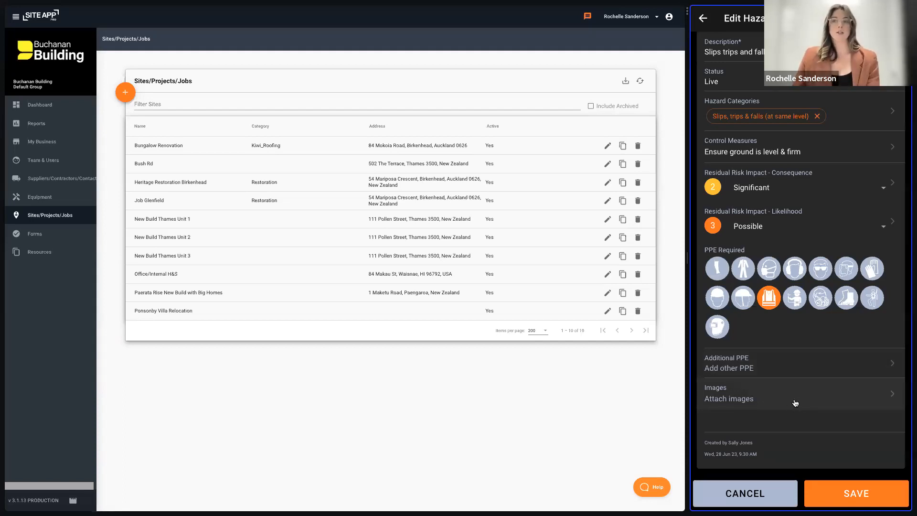
click(854, 493)
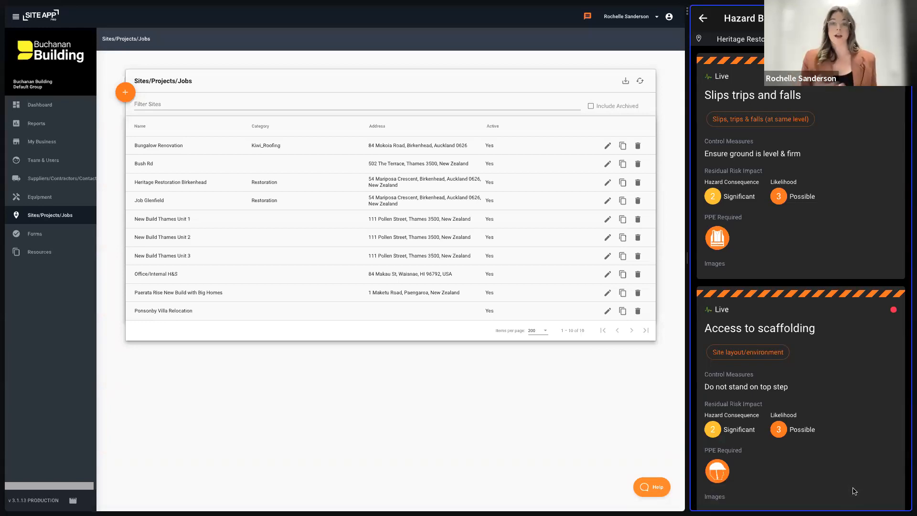
- Look through the other hazards on the mobile board and view the blank Add Hazard form, leaving it without saving
scroll(843, 406, down, 15)
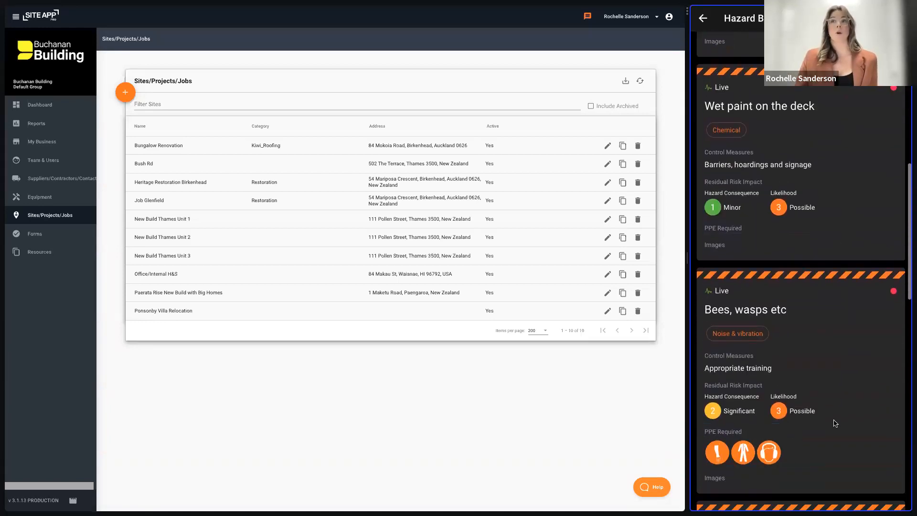
scroll(822, 228, down, 3)
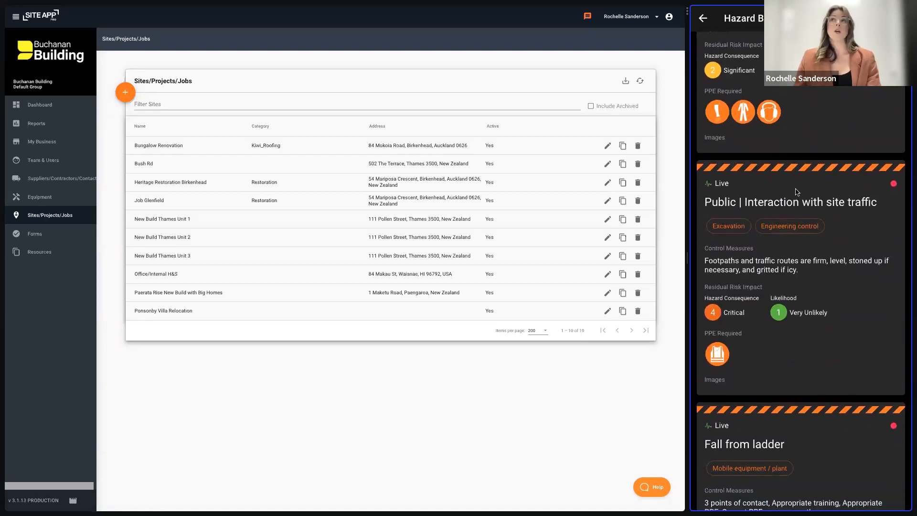
scroll(809, 161, up, 1)
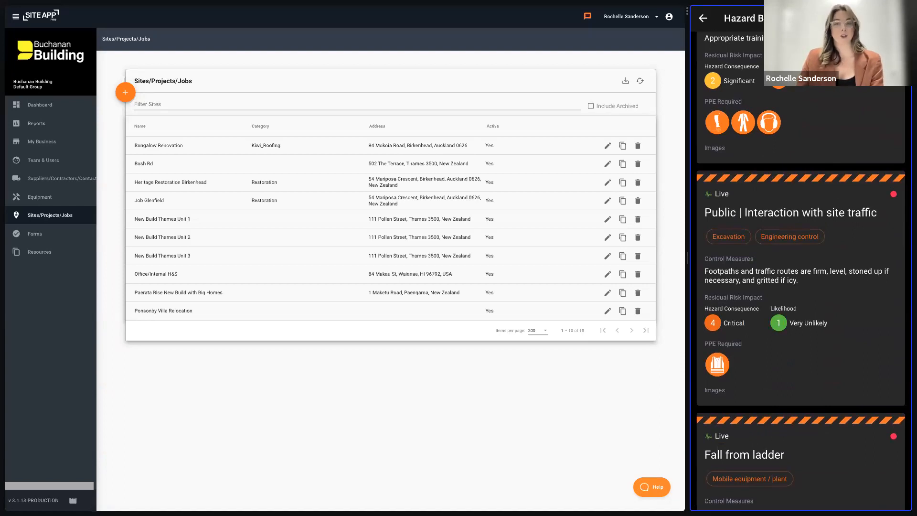
click(894, 18)
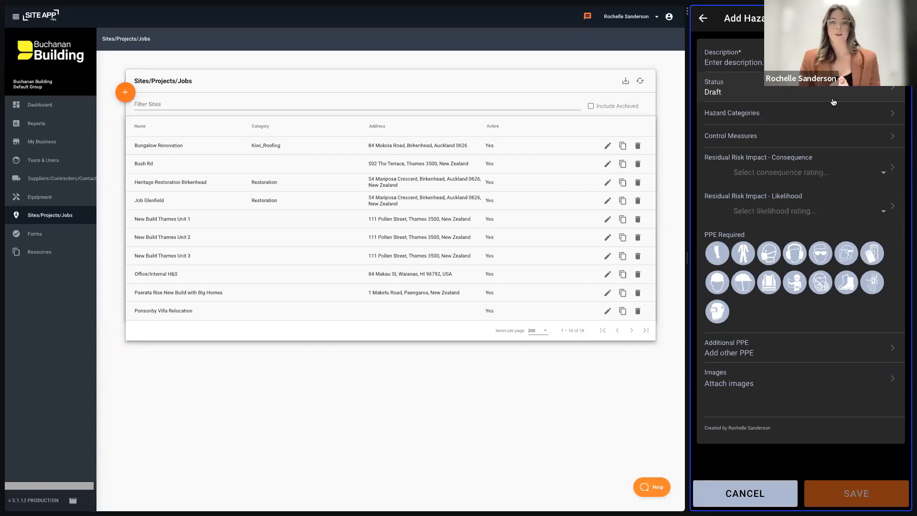
click(704, 20)
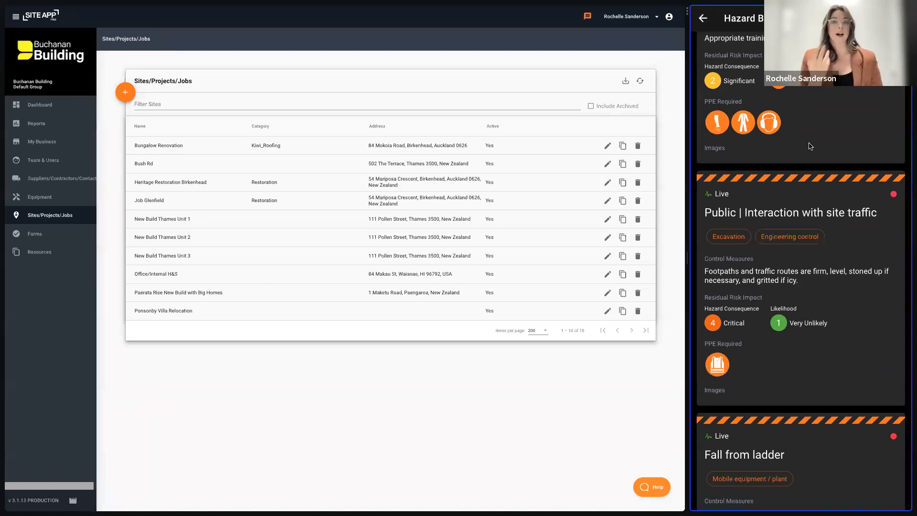
- Review the mobile hazard board from its first hazard to its last and acknowledge it as read and understood
scroll(812, 148, up, 15)
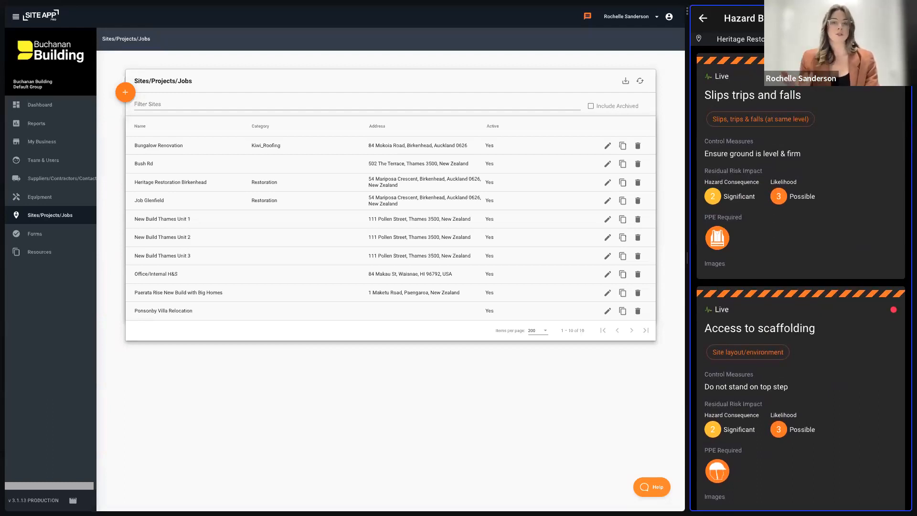
scroll(860, 215, down, 20)
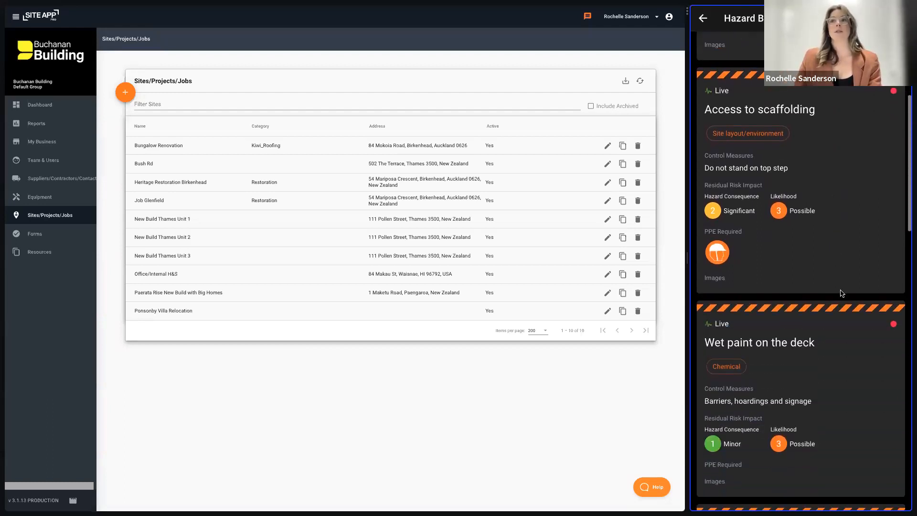
scroll(838, 341, down, 5)
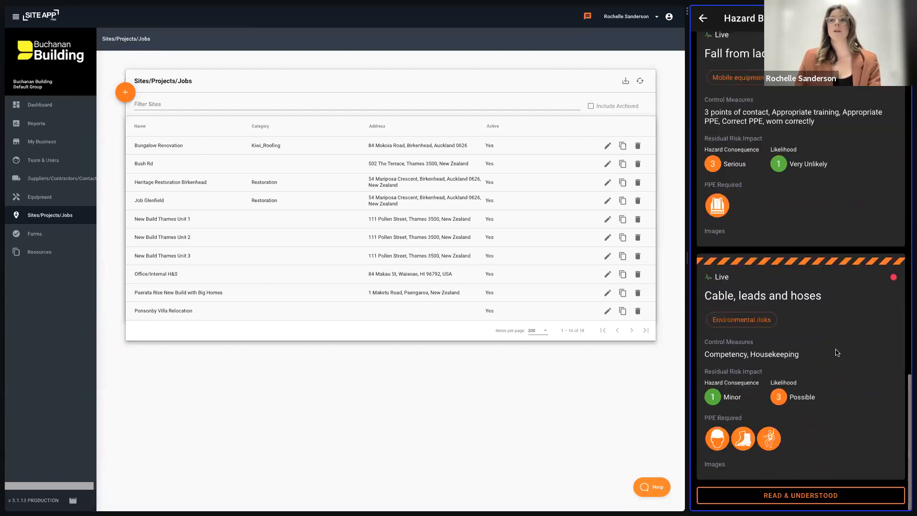
click(818, 496)
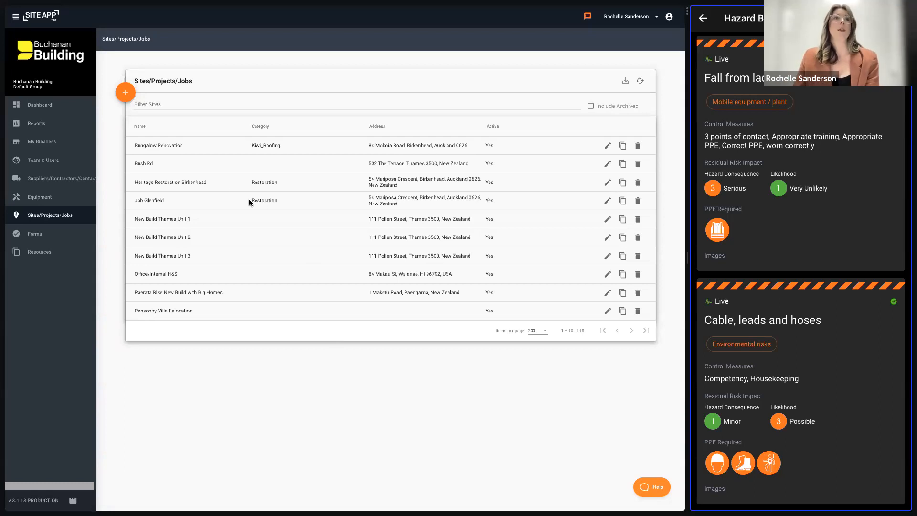
- Switch to the admin console and examine the full hazard board report for the Heritage Restoration Birkenhead site
click(608, 183)
click(175, 119)
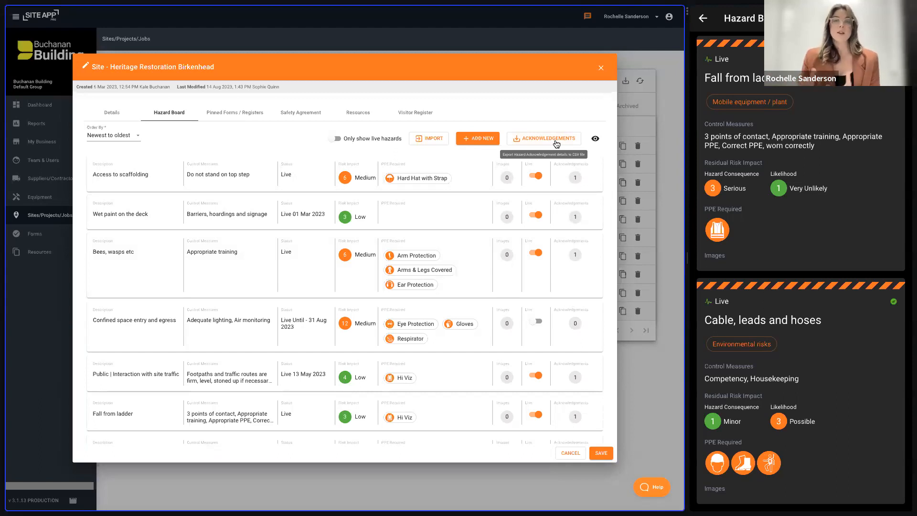
click(595, 141)
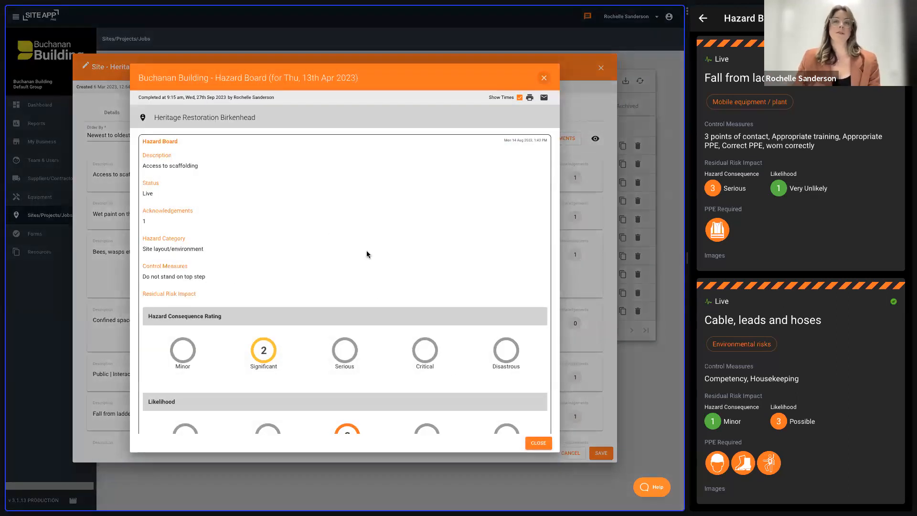
scroll(469, 268, down, 6)
scroll(474, 296, down, 8)
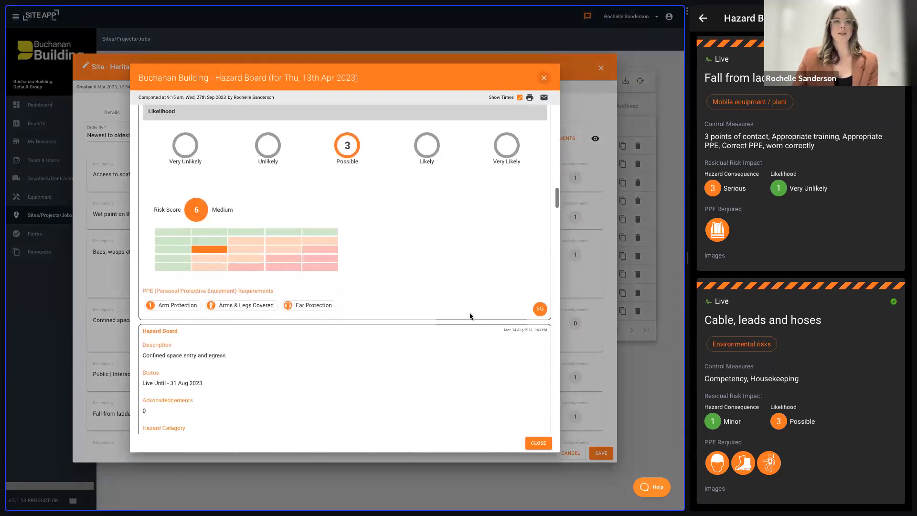
scroll(449, 292, up, 3)
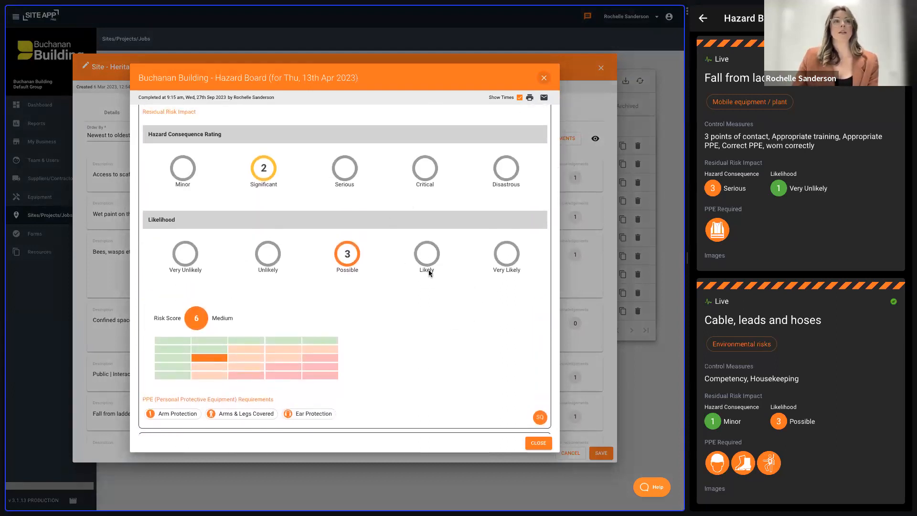
scroll(429, 272, down, 3)
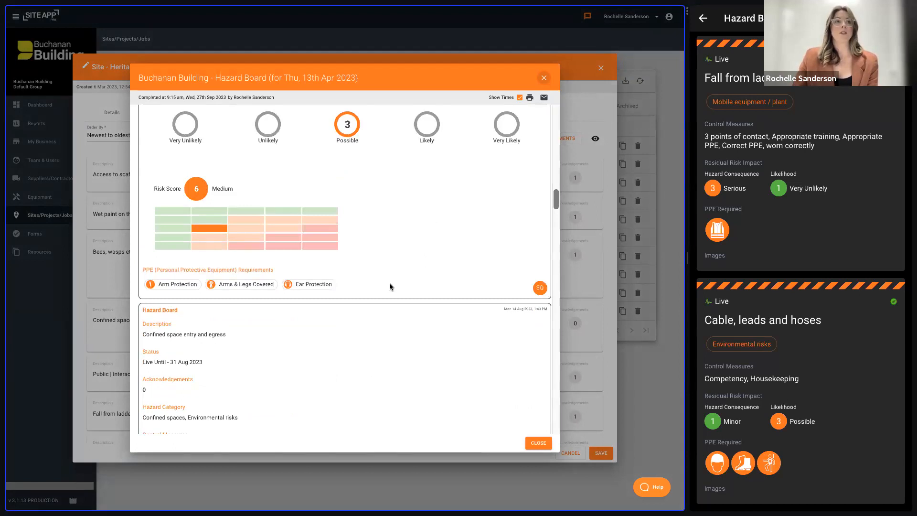
- Review the hazard entries in the board report back to the first one, and close the report and the site record
scroll(390, 287, up, 5)
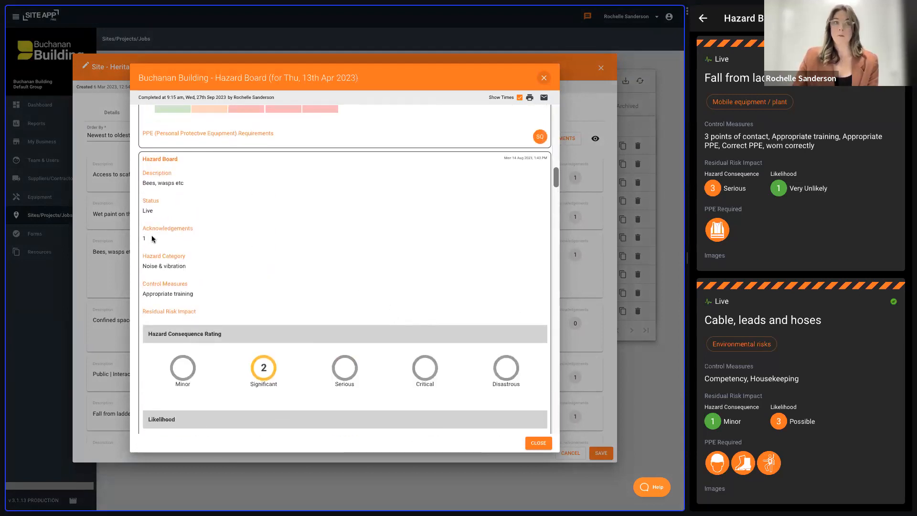
scroll(373, 249, down, 5)
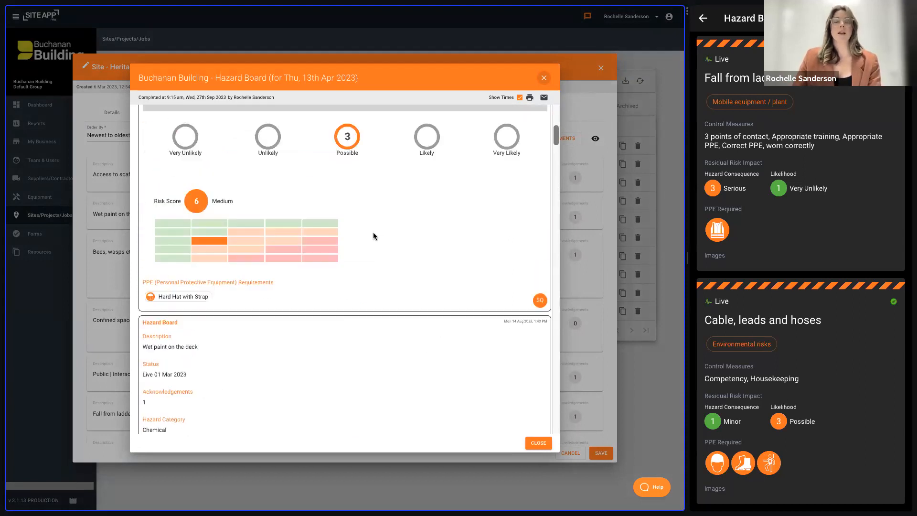
scroll(374, 236, up, 5)
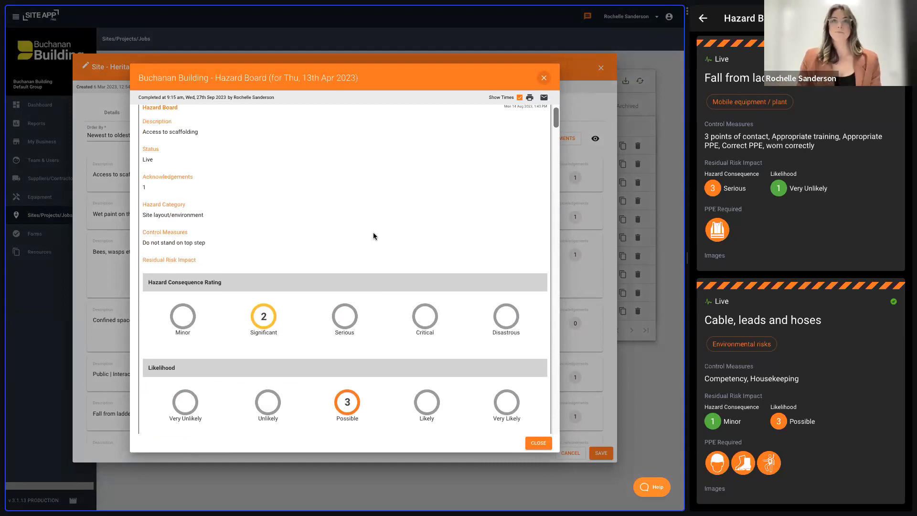
scroll(424, 204, up, 1)
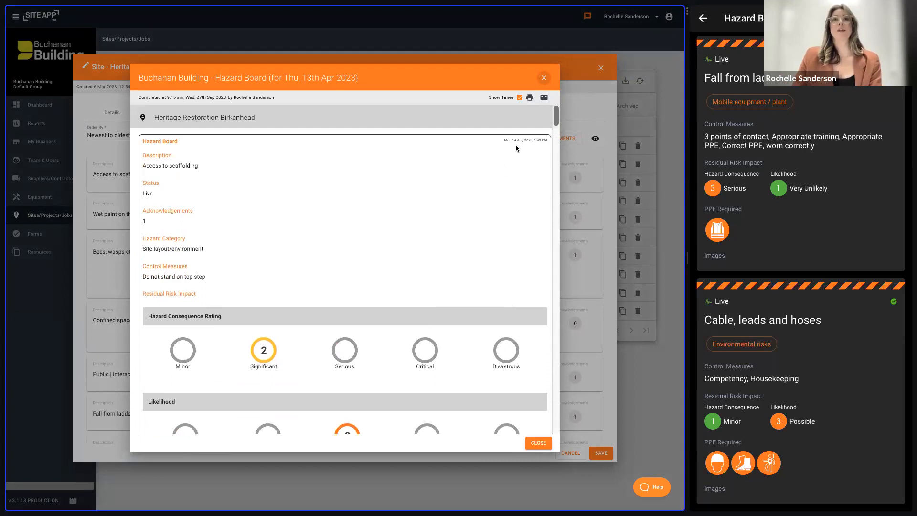
click(544, 78)
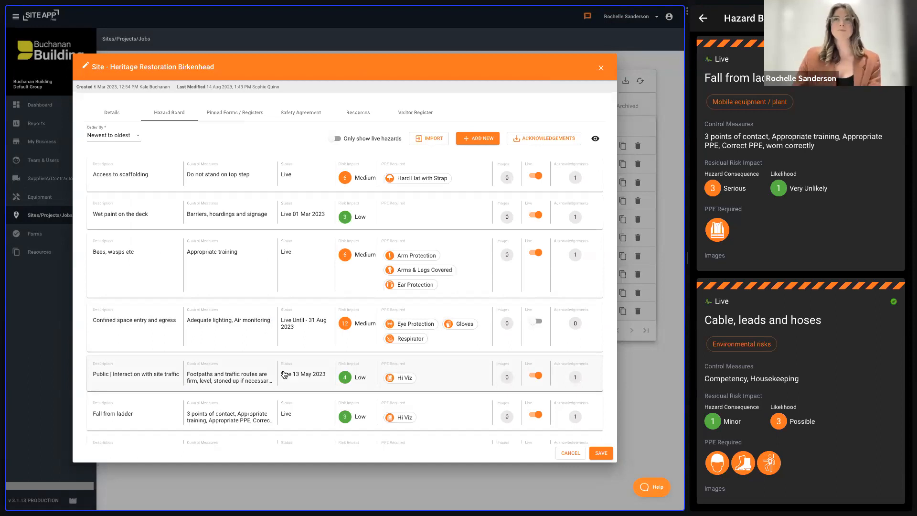
click(601, 68)
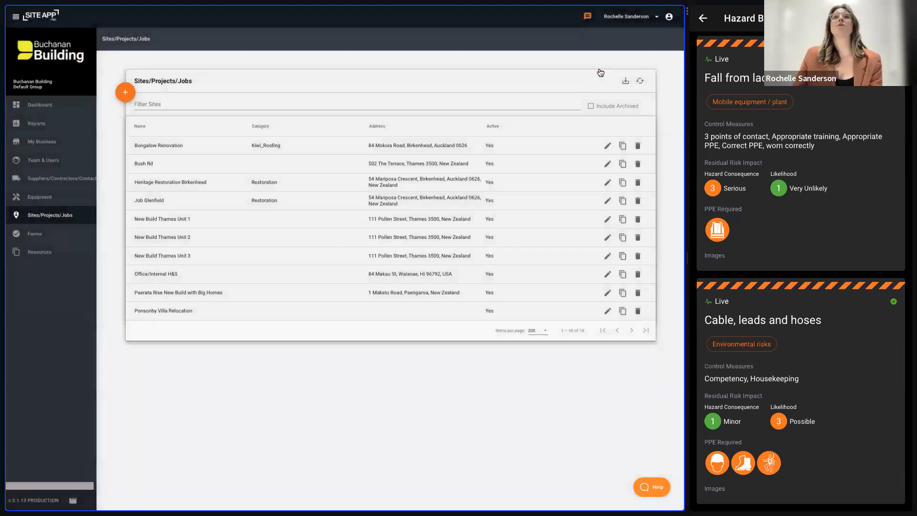
- In the forms list filtered by hazard, duplicate the Risk Assessment form and name the copy JSA
click(48, 235)
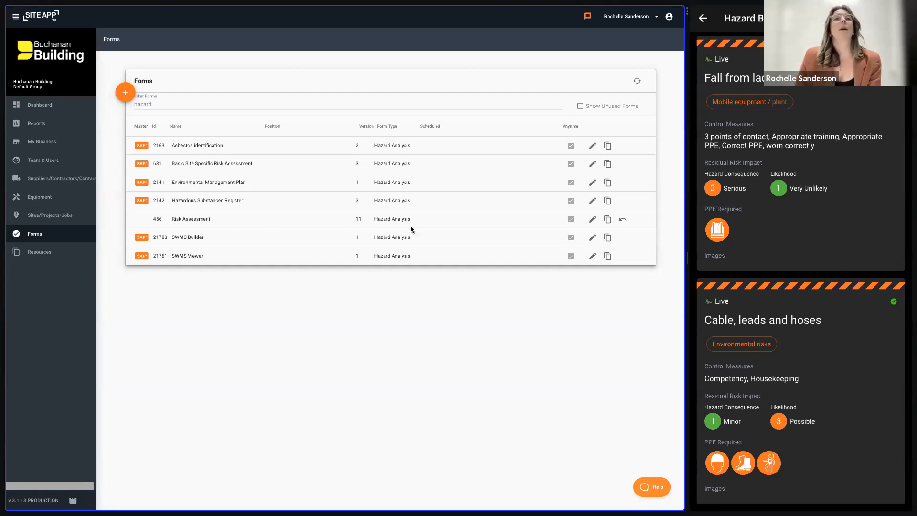
click(608, 220)
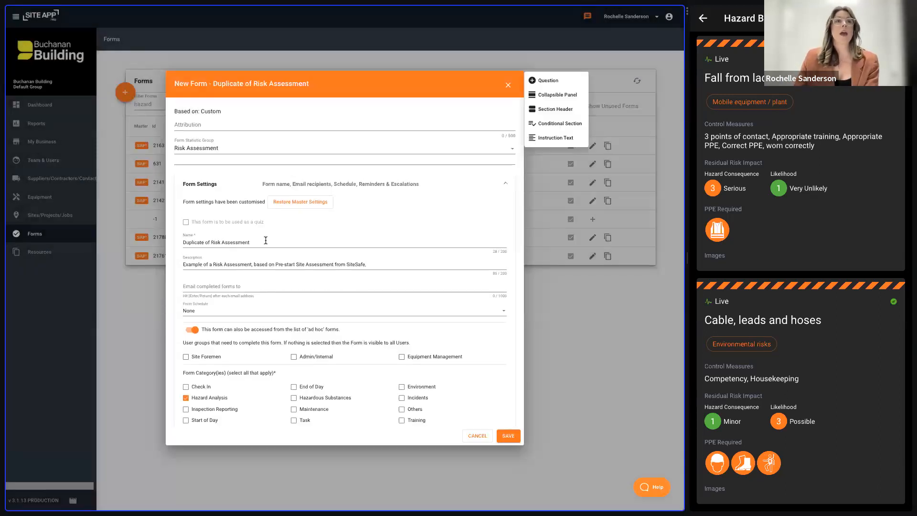
drag(265, 240, 169, 243)
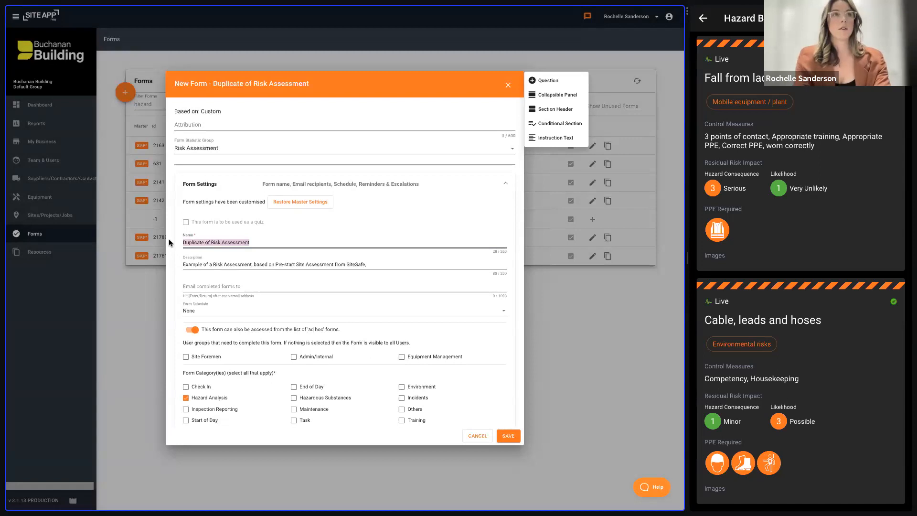
text(JSA)
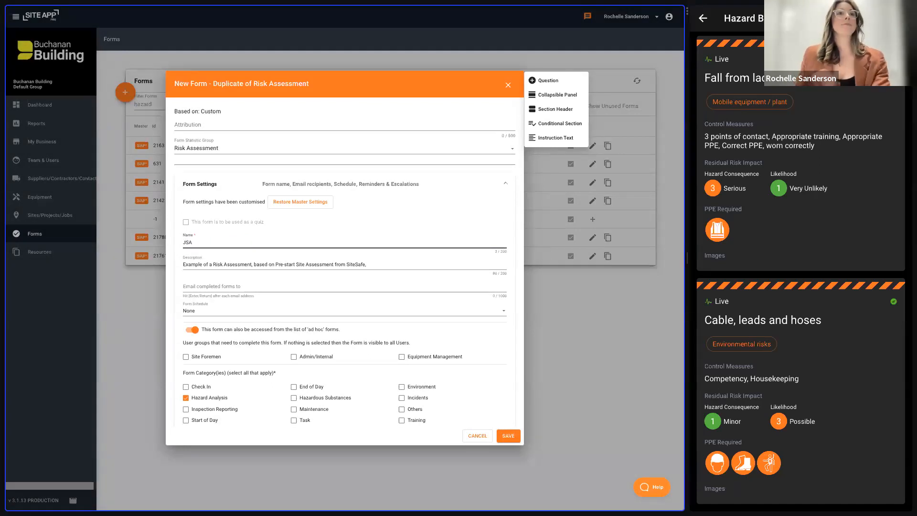
- Check the Add Work Step section's settings in the form design and reorder the Task question to sit directly below that section header
scroll(380, 343, down, 3)
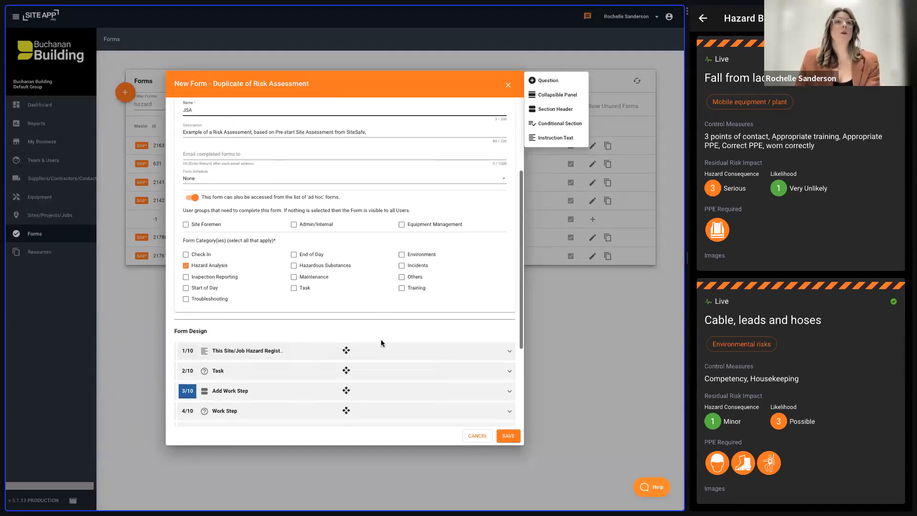
scroll(381, 343, down, 3)
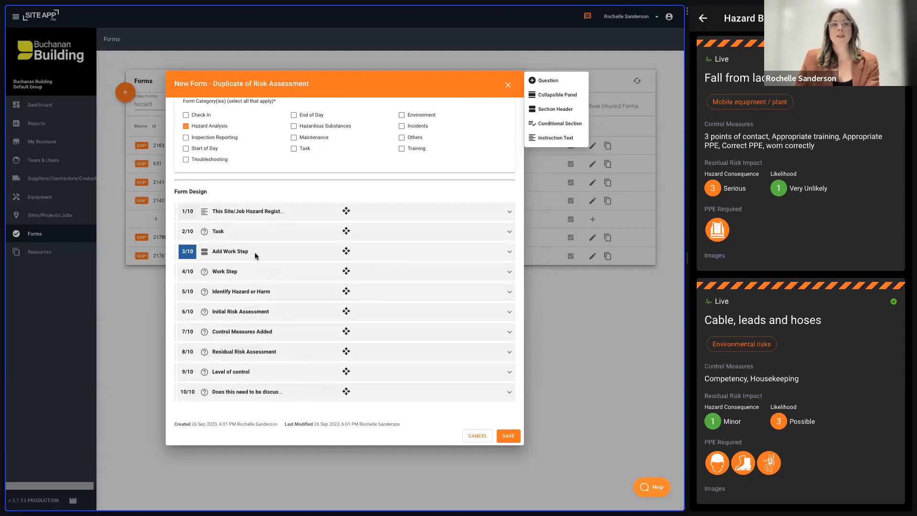
click(280, 254)
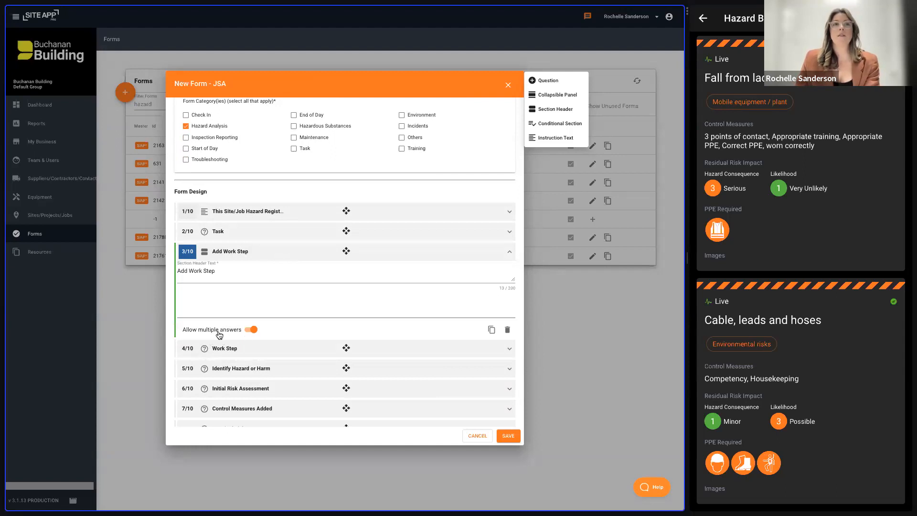
click(278, 259)
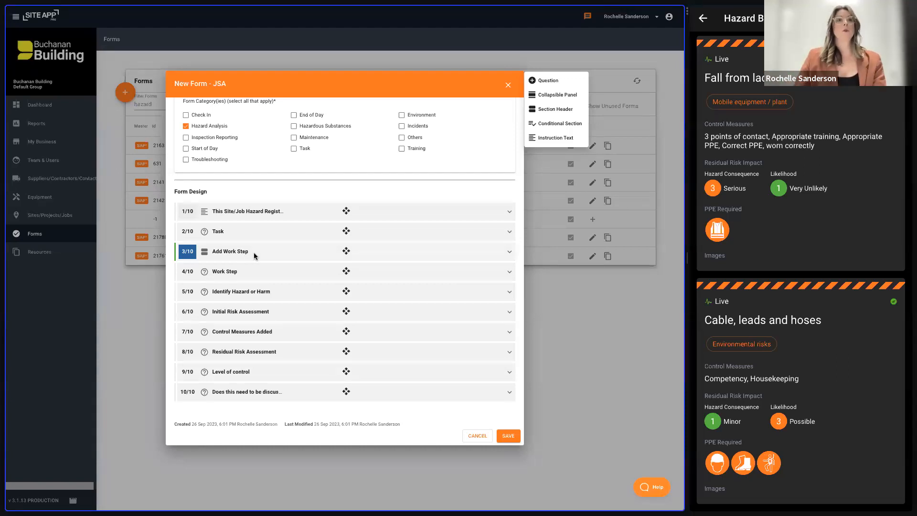
drag(280, 233, 279, 258)
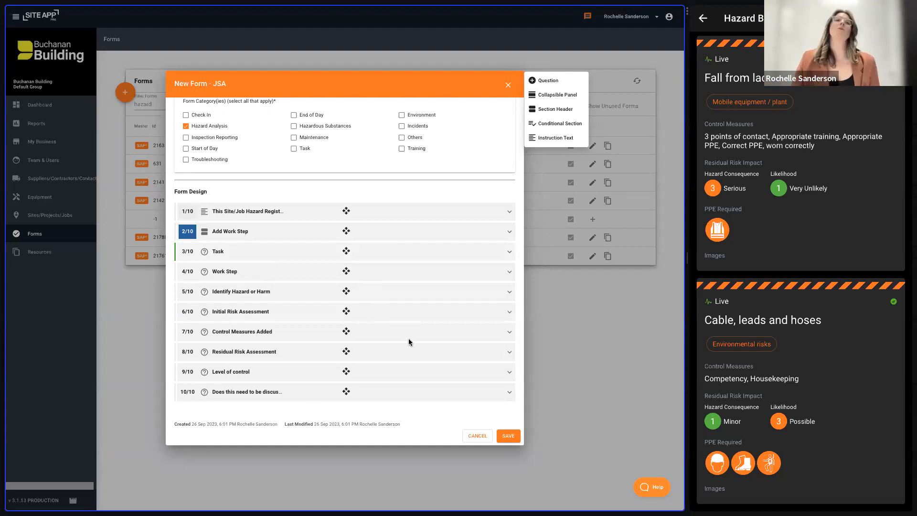
- Try to save the JSA form and recheck the settings of its Add Work Step section
click(511, 437)
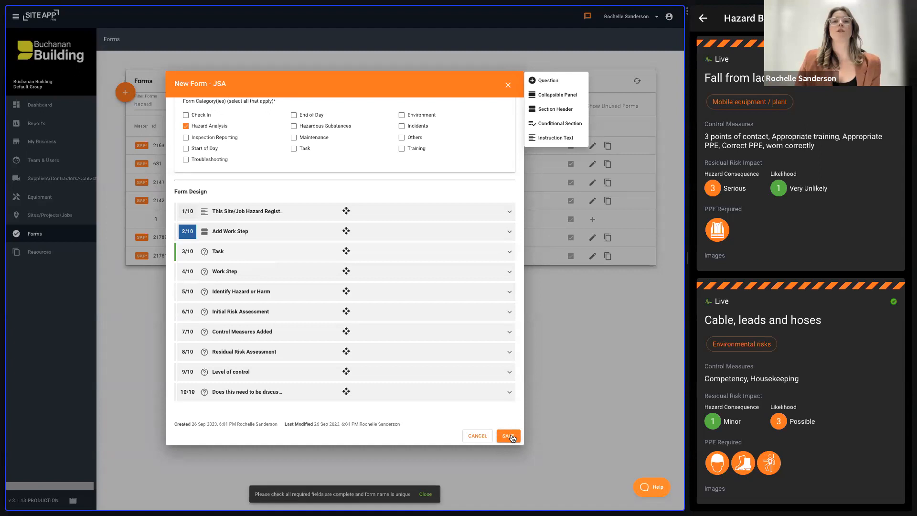
click(509, 436)
click(280, 236)
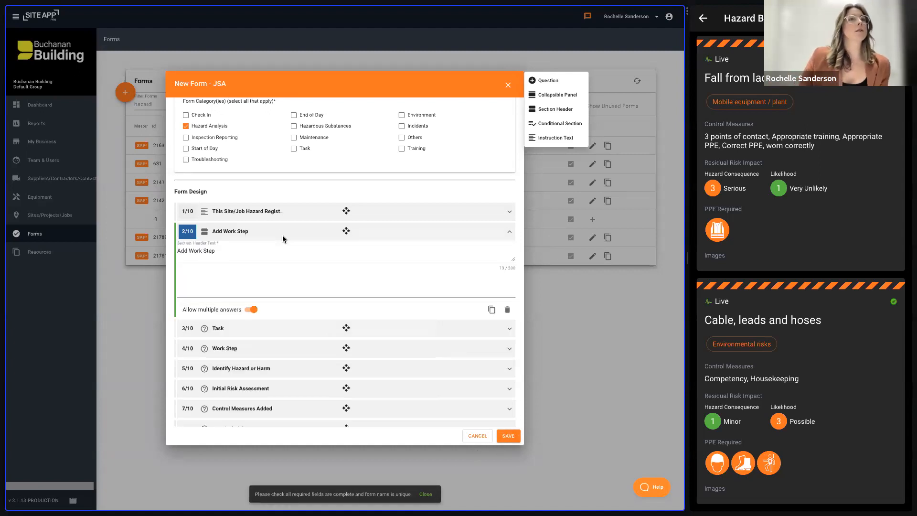
scroll(286, 248, up, 3)
click(305, 362)
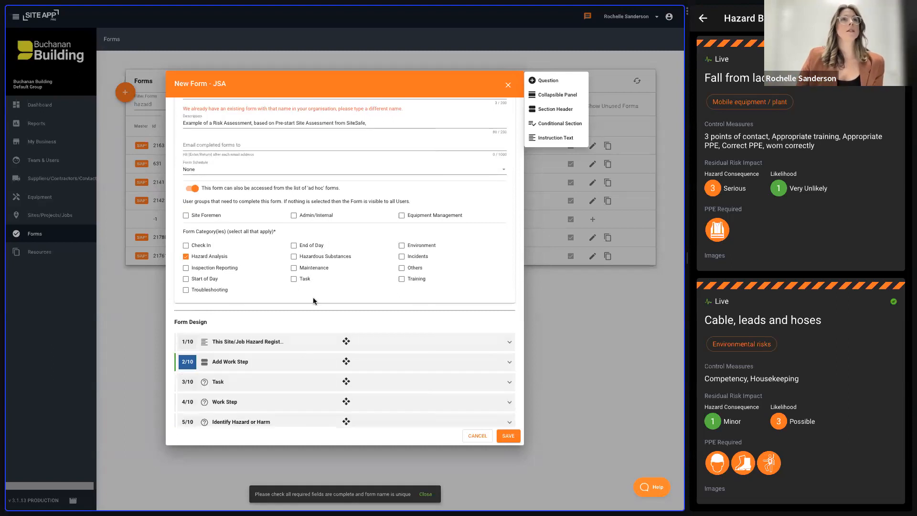
- Rename the new form as JSA/TA and save it
scroll(313, 296, up, 3)
click(222, 242)
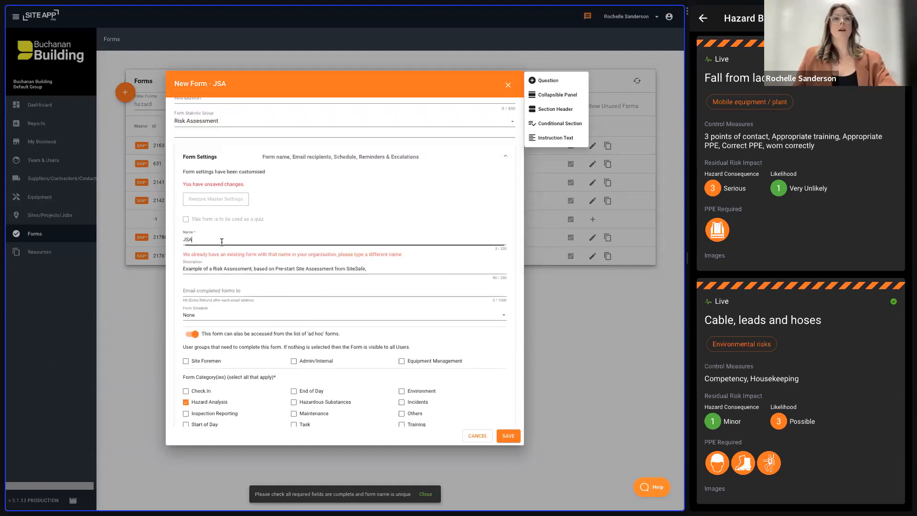
text(/TA)
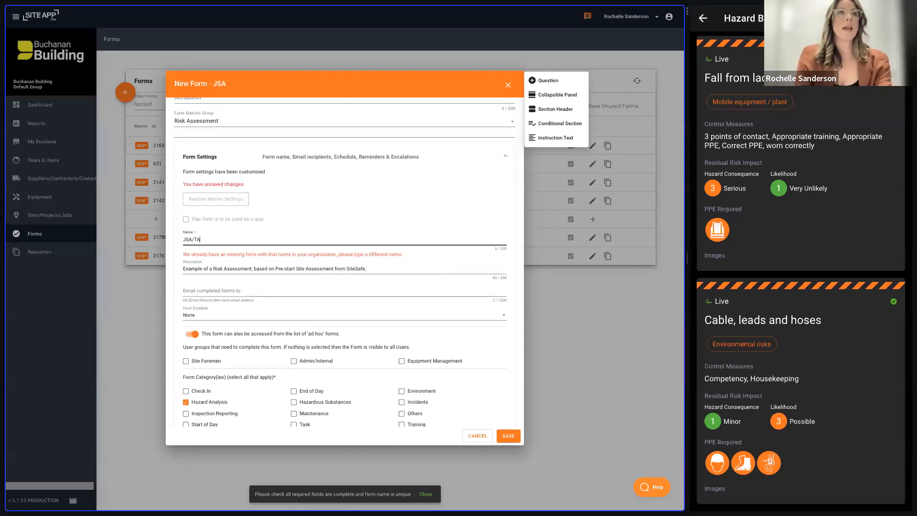
scroll(488, 431, down, 1)
click(507, 437)
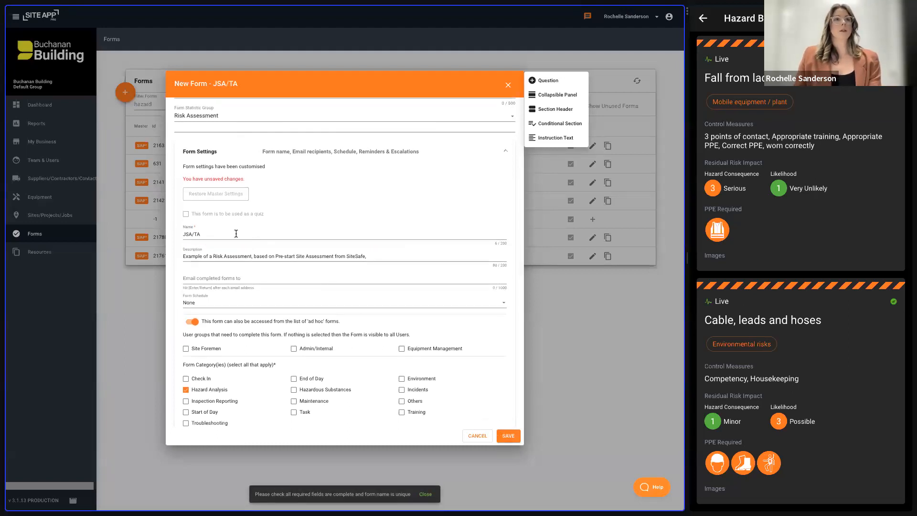
click(181, 235)
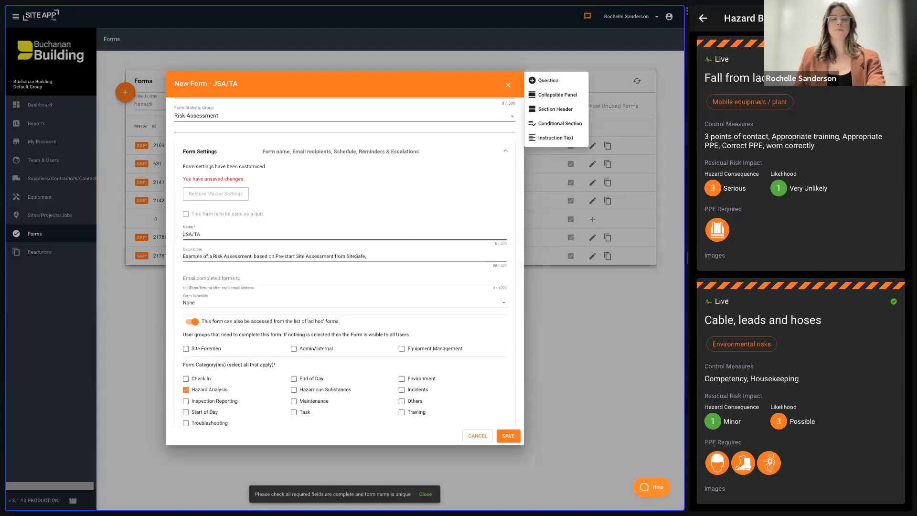
click(508, 437)
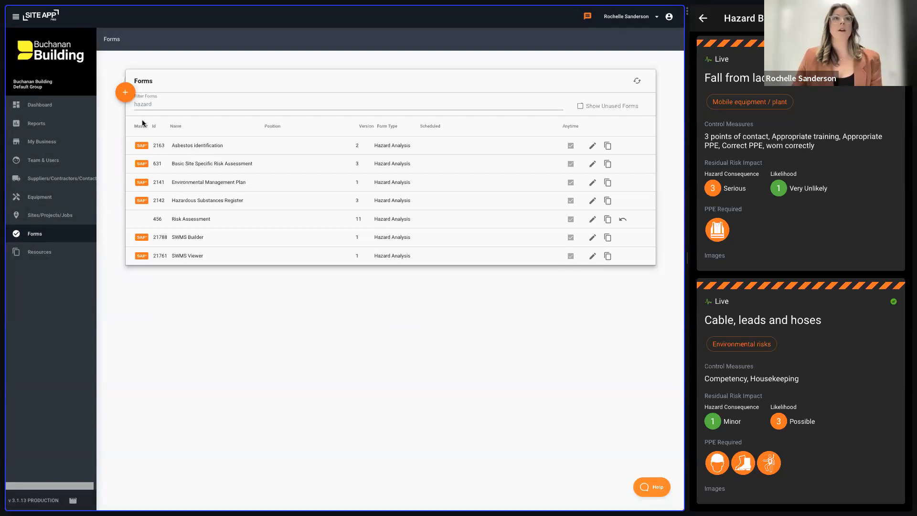
- Filter the forms list by JSA, view the JSA/TA form's settings, and close it without changes
drag(153, 104, 128, 106)
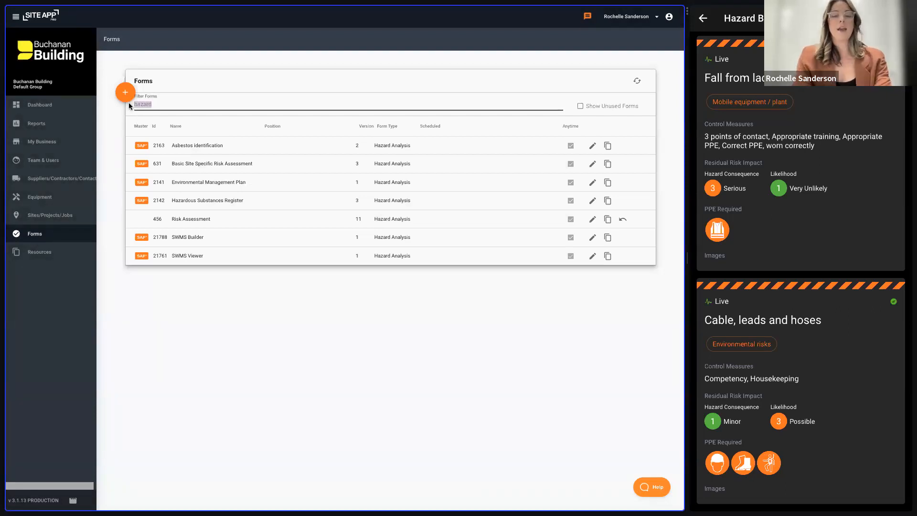
text(JSA)
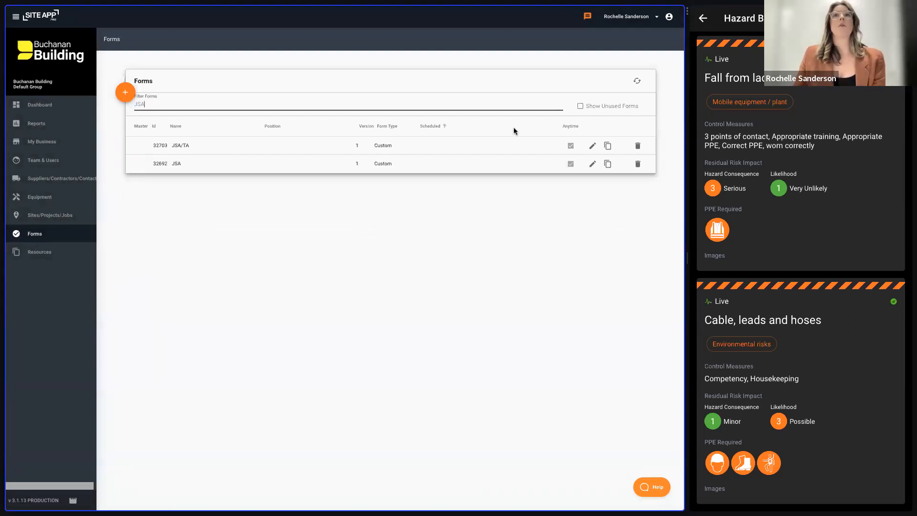
click(591, 147)
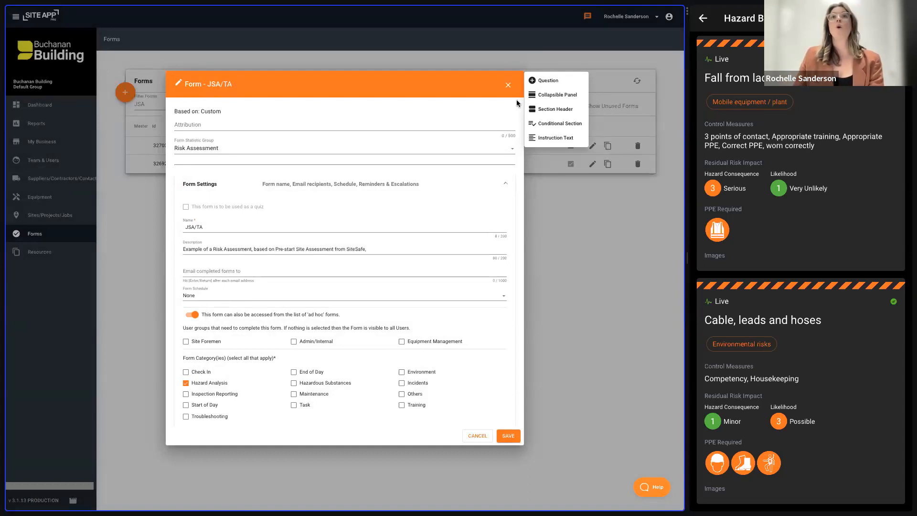
click(509, 86)
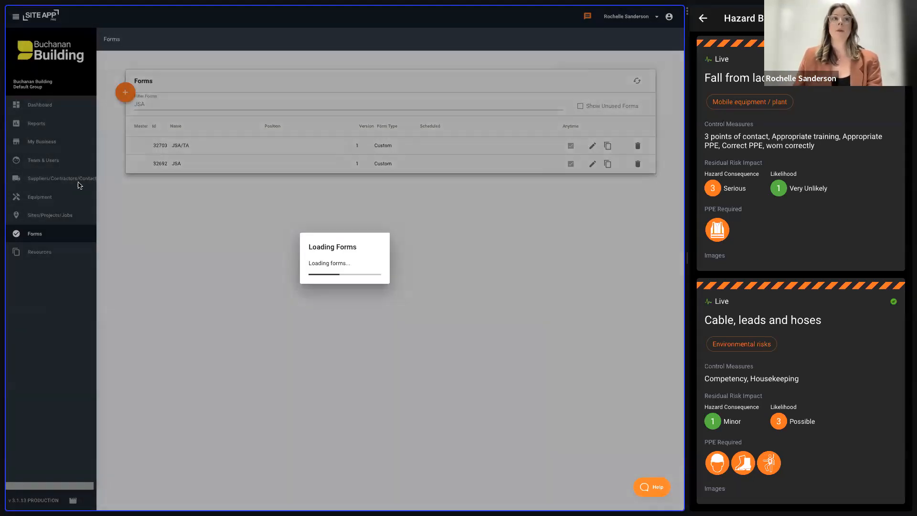
- Pin a blank JSA/TA form to the Bush Rd site's pinned forms and registers, and save the site
click(66, 218)
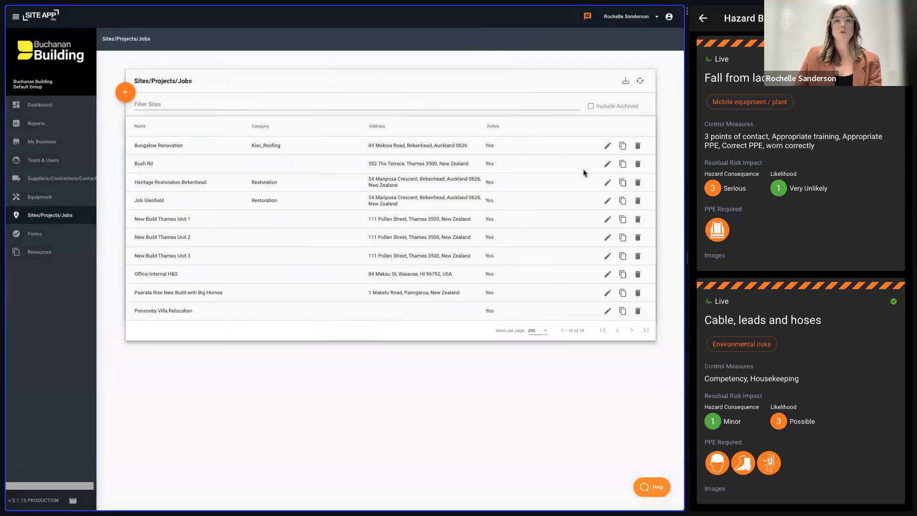
click(608, 164)
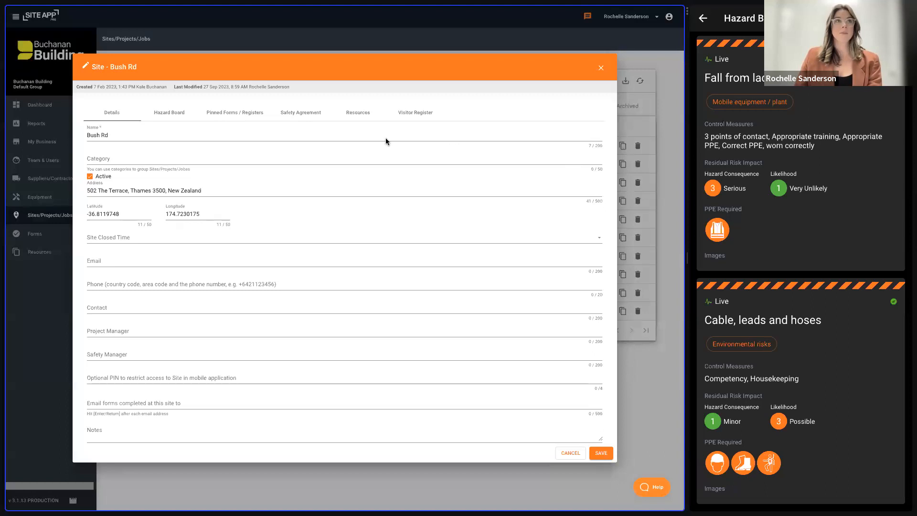
click(237, 115)
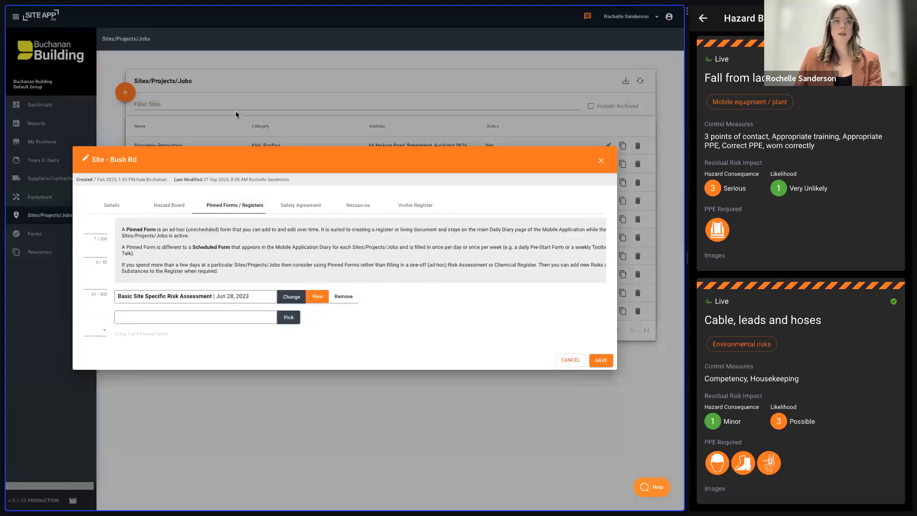
click(257, 318)
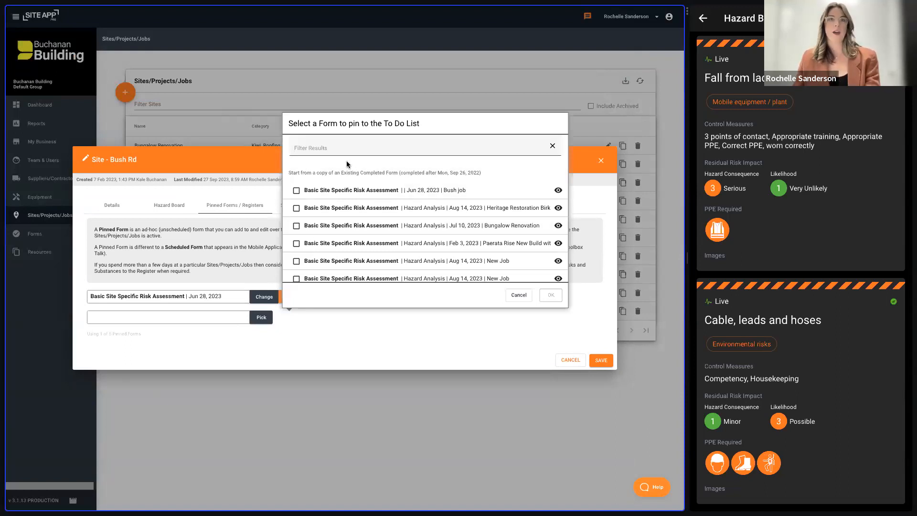
click(348, 157)
text(JSA)
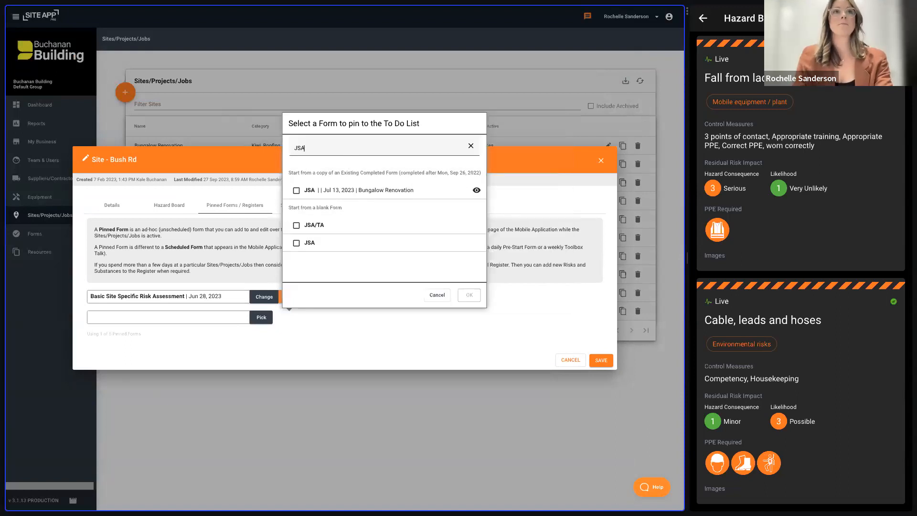
click(296, 225)
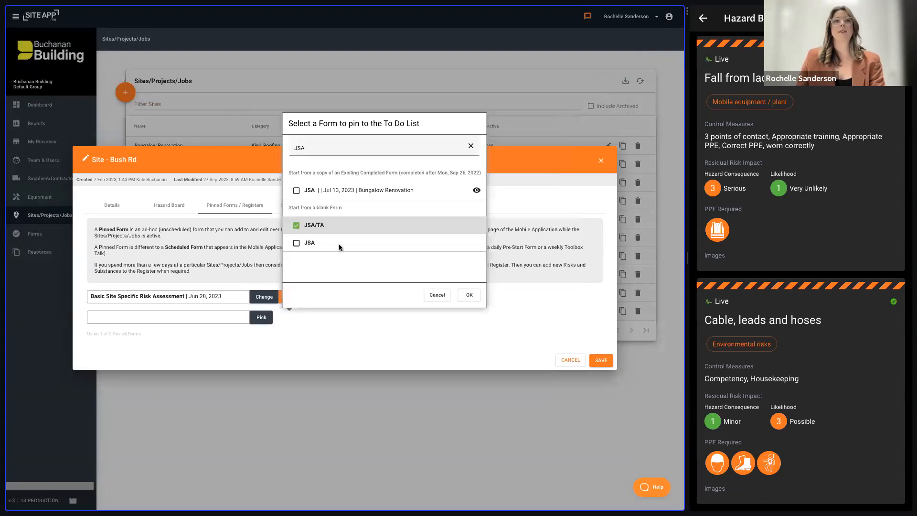
click(469, 295)
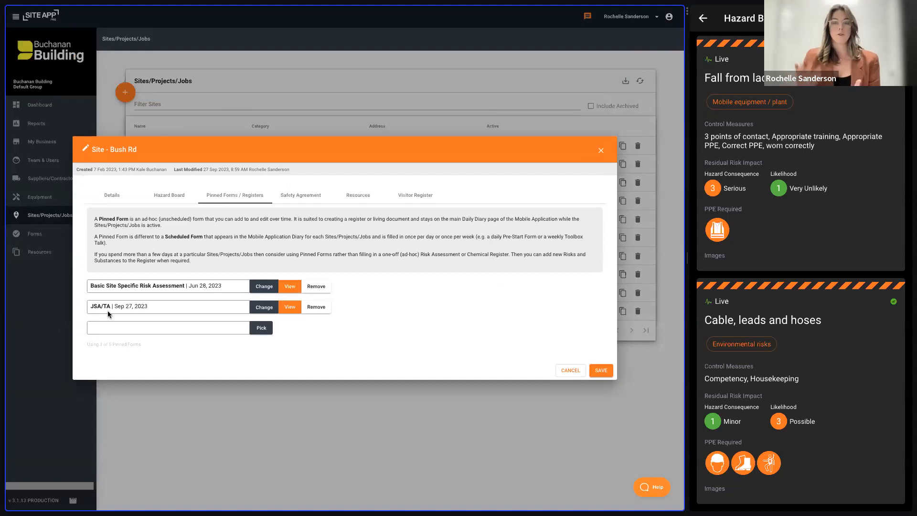
click(601, 371)
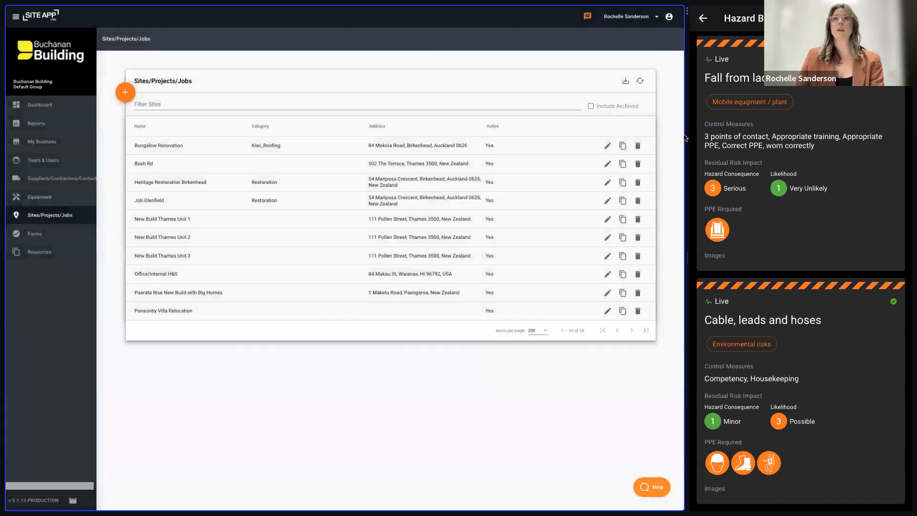
- In the mobile app, leave the hazard board, switch to the Bush Rd site, refresh, and view its to-do list with pinned forms
click(703, 18)
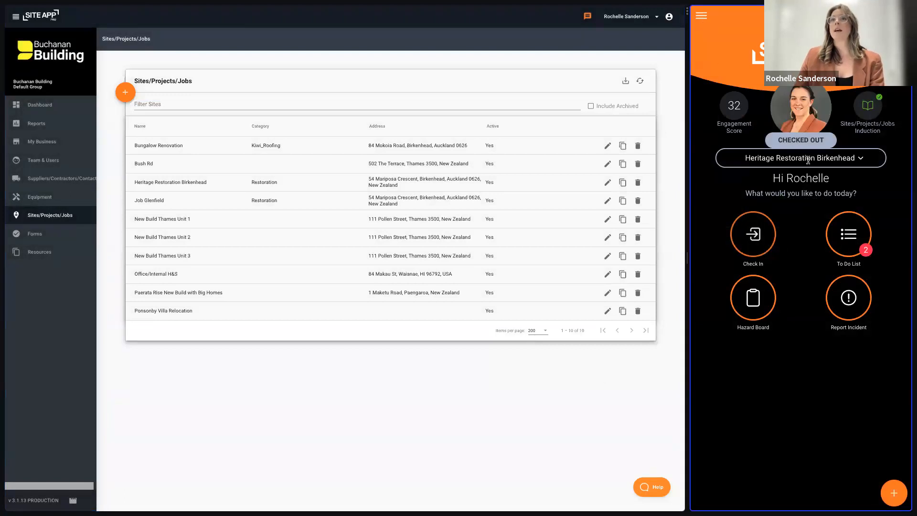
click(808, 159)
click(770, 110)
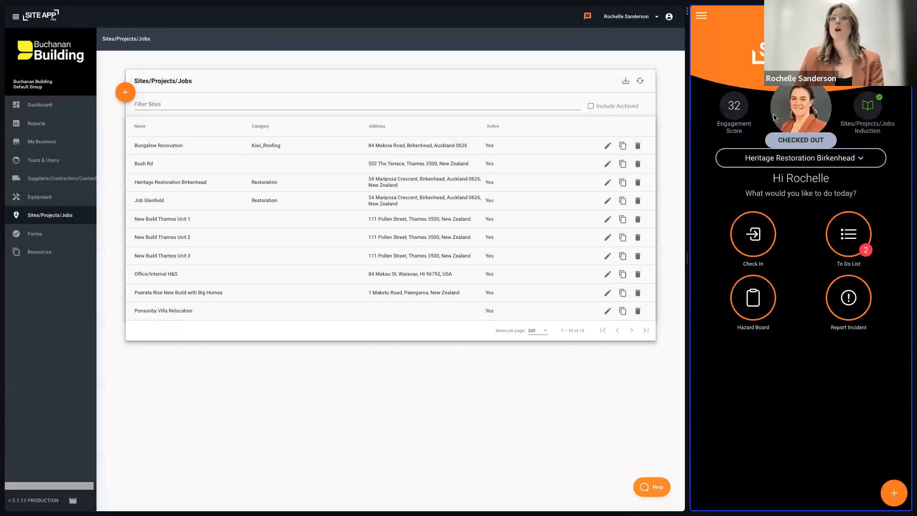
click(858, 234)
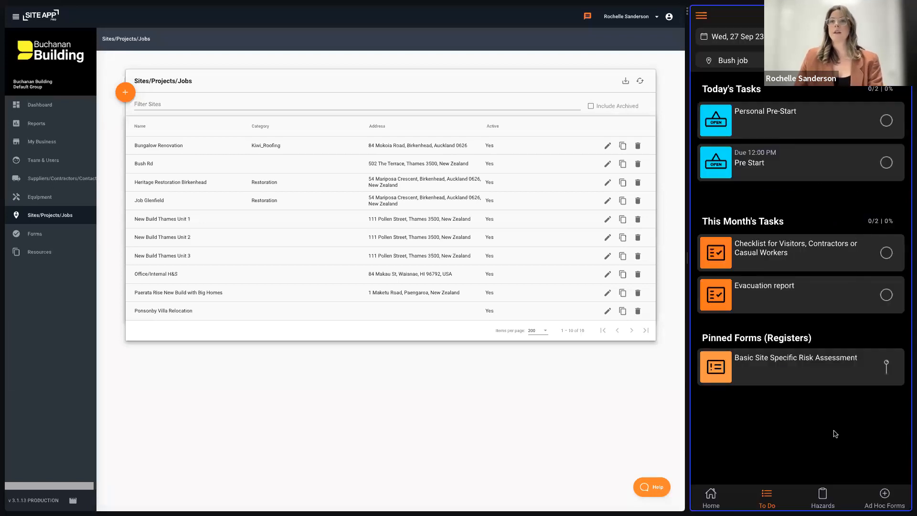
key(super+r)
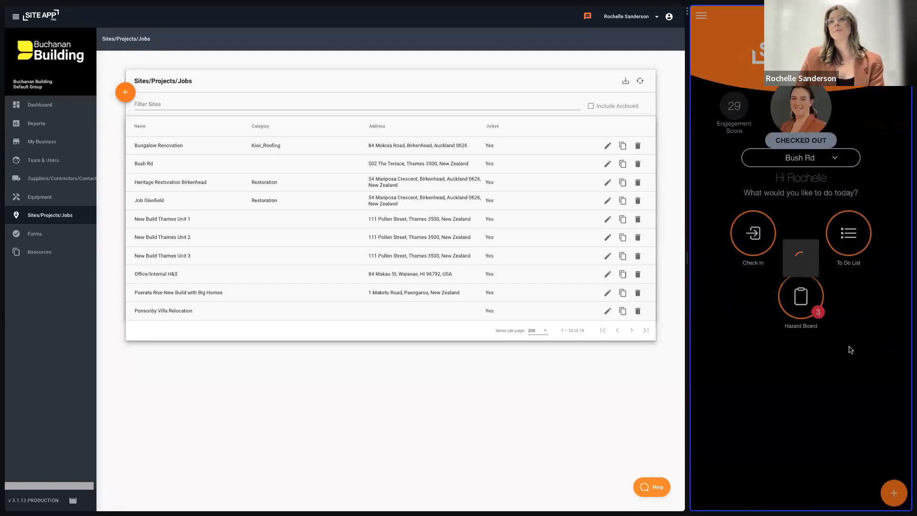
click(854, 247)
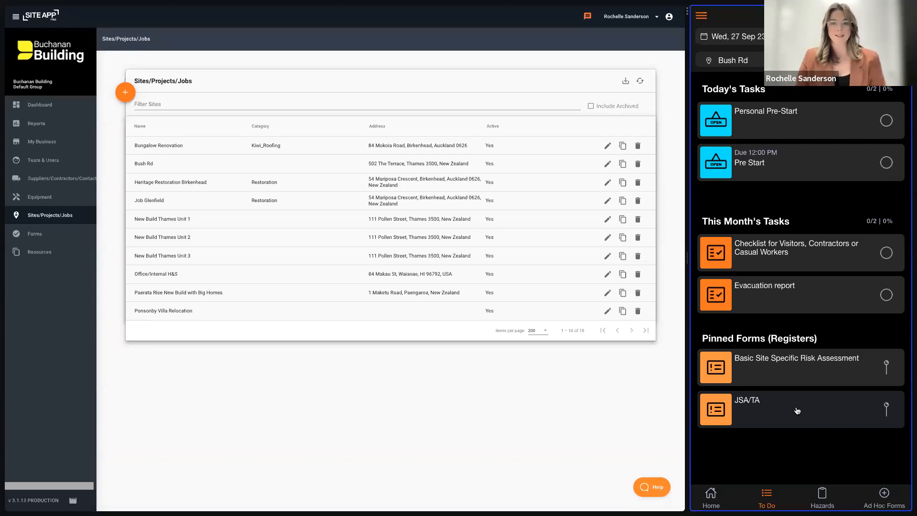
- Open the forms list in the web portal and replace its JSA filter with HAZARD
click(54, 238)
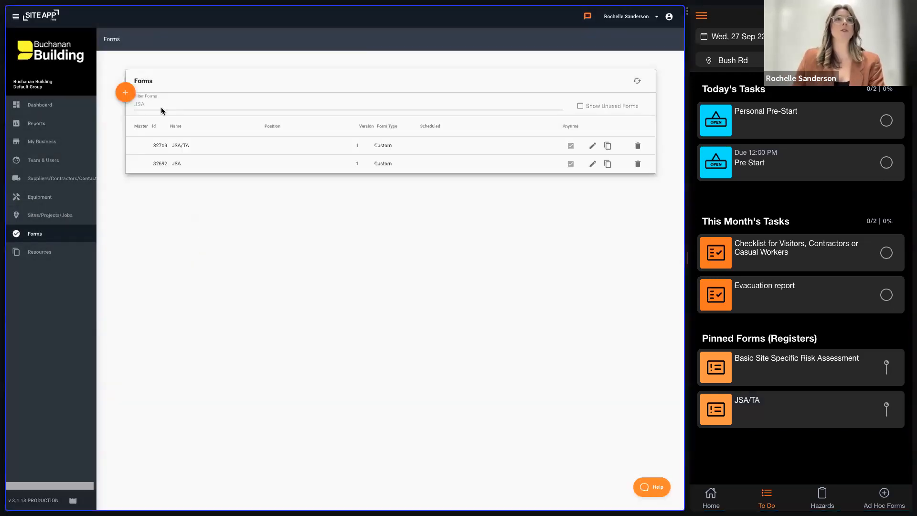
drag(150, 104, 128, 103)
text(J)
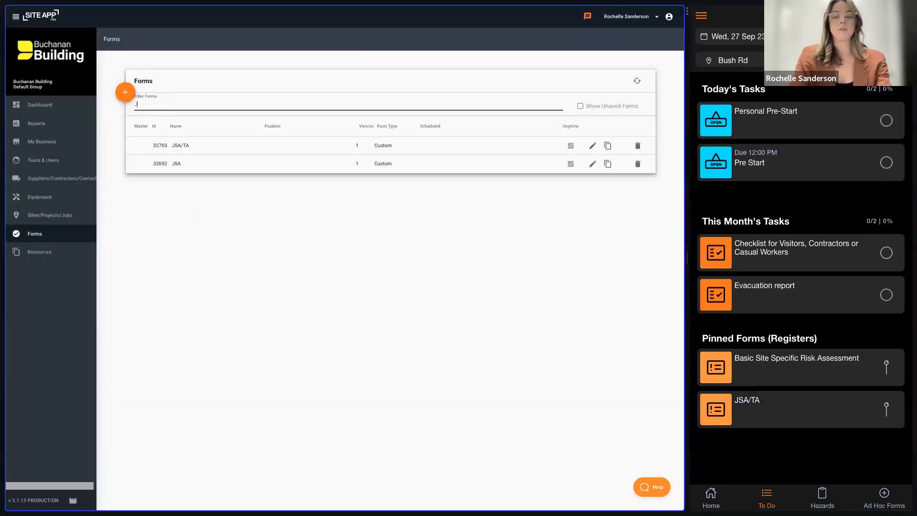
text(HAZARD)
key(BackSpace)
key(BackSpace)
key(BackSpace)
key(BackSpace)
key(BackSpace)
key(BackSpace)
key(BackSpace)
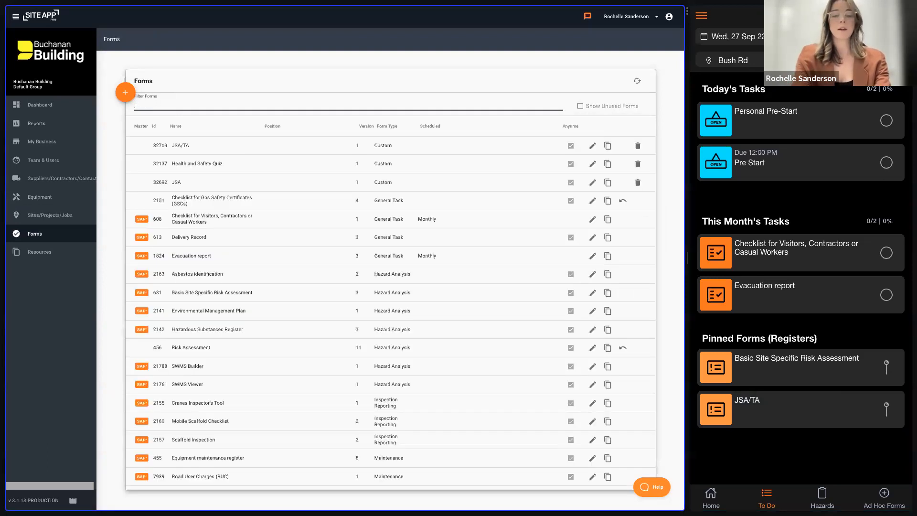
text(HAZARD)
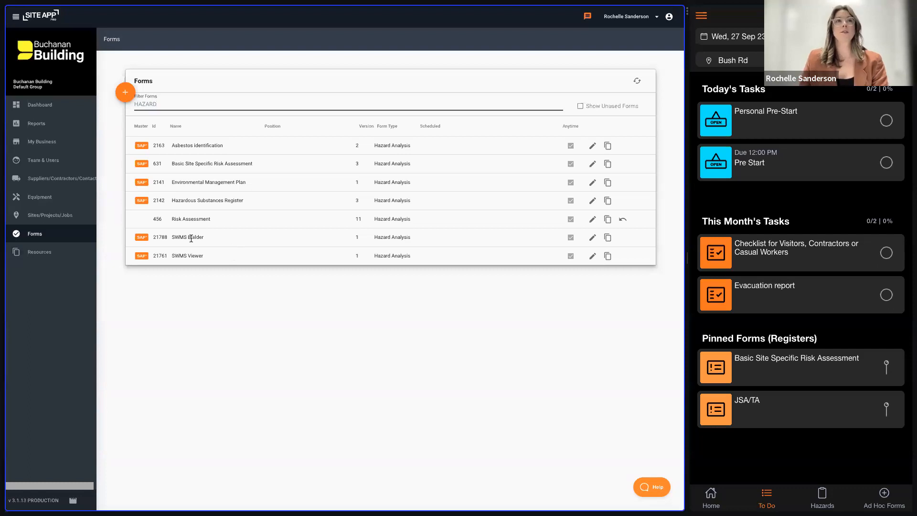
- Review the SWMS Builder form's settings and full question list, and close the form with nothing edited
click(592, 238)
scroll(453, 321, down, 5)
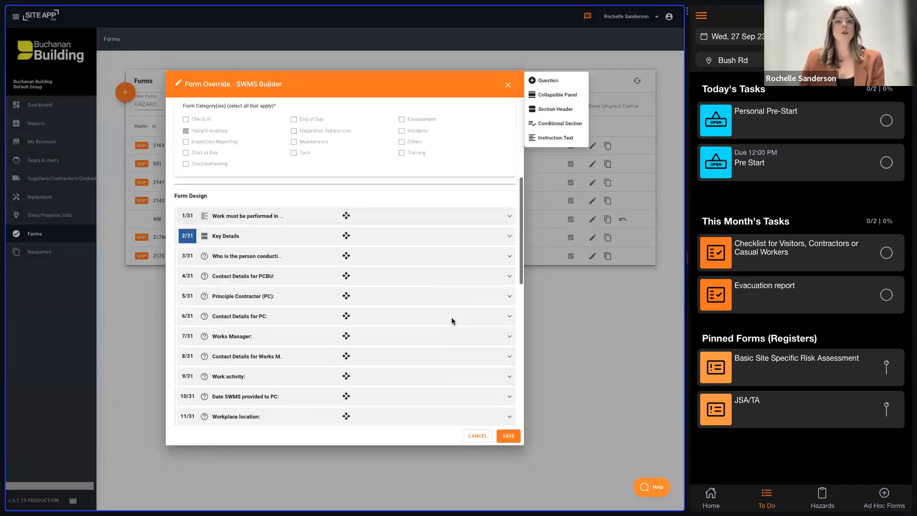
scroll(453, 321, down, 3)
scroll(286, 311, down, 1)
scroll(286, 308, down, 12)
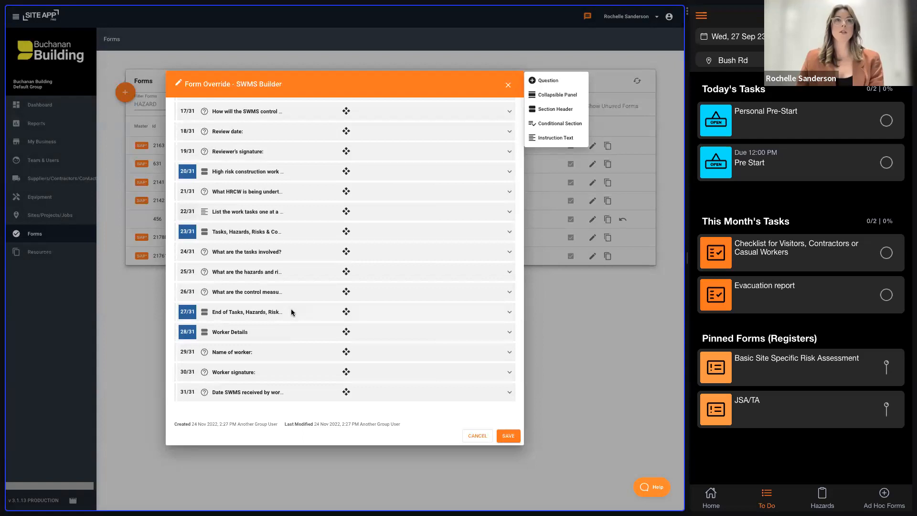
scroll(308, 302, up, 15)
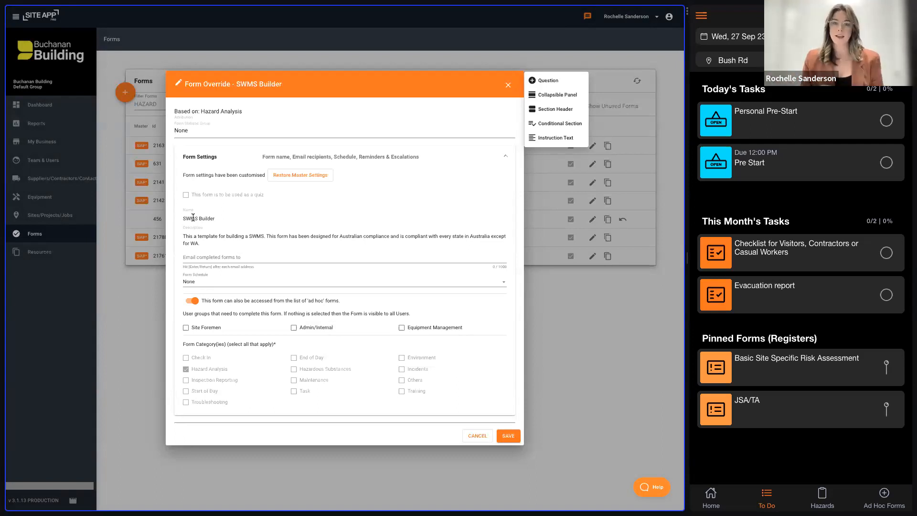
click(509, 435)
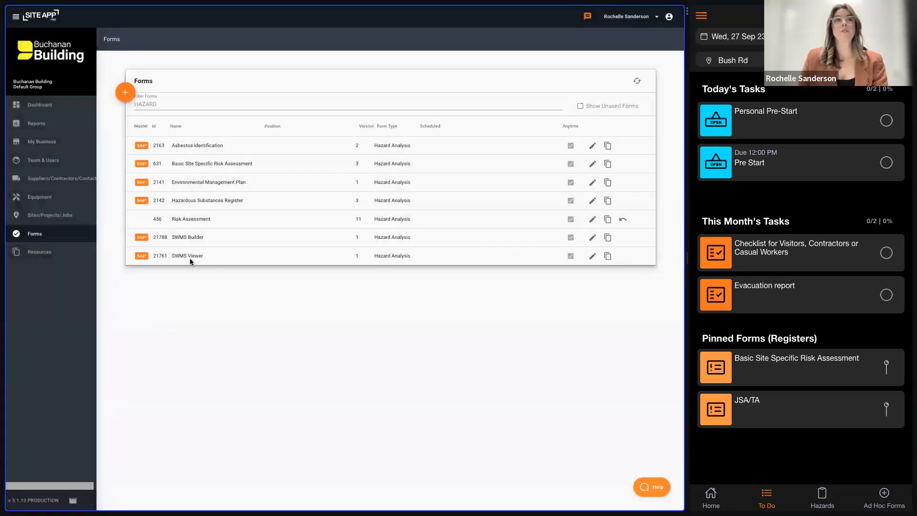
- Open the SWMS Viewer form for editing and examine the details of its "Please view the SWMS." question
click(592, 257)
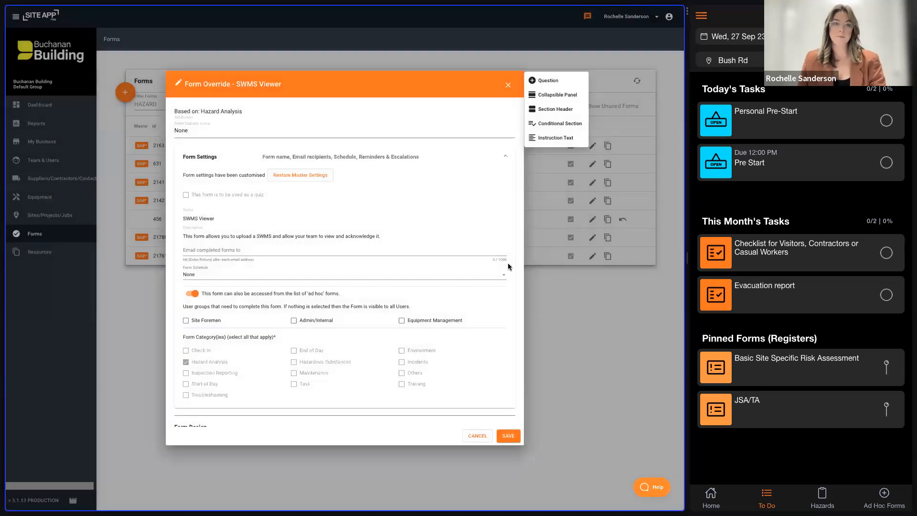
scroll(457, 325, down, 2)
scroll(458, 329, down, 1)
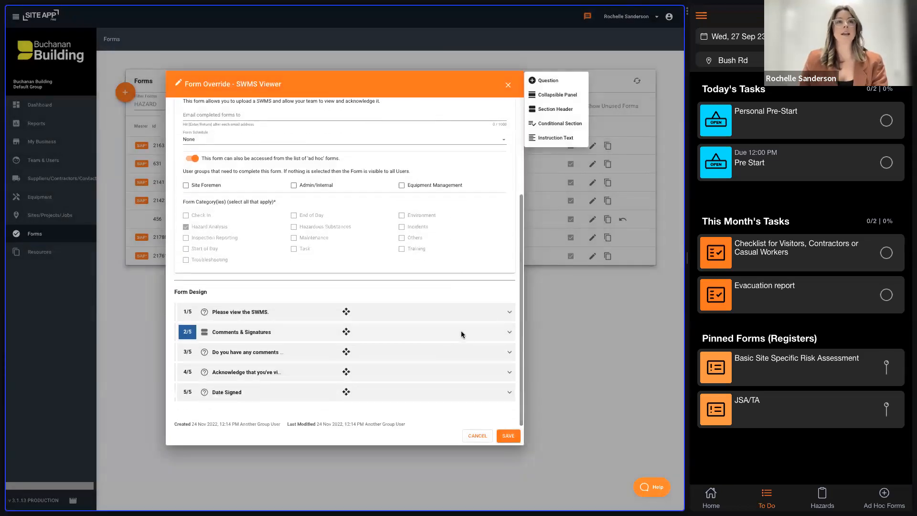
click(275, 314)
scroll(283, 328, down, 1)
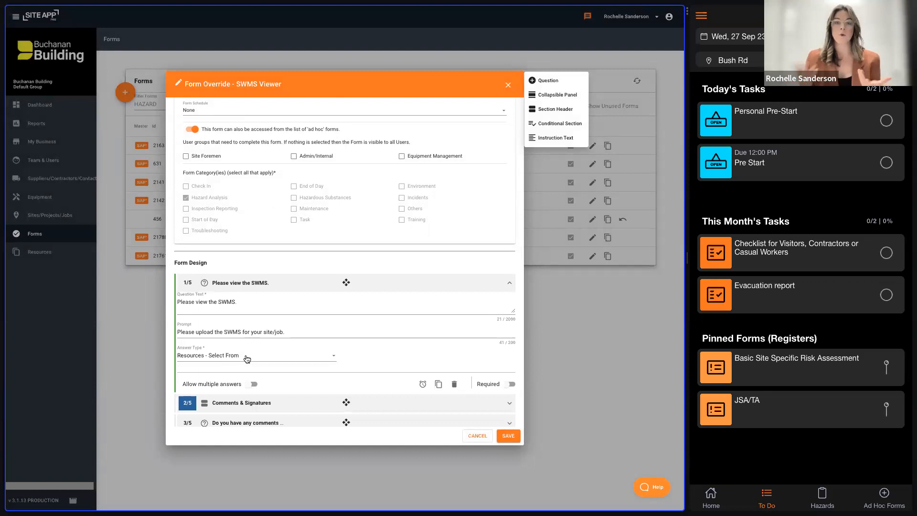
- Set the answer type of the "Please view the SWMS." question to Selected Resource and collapse the question
click(247, 359)
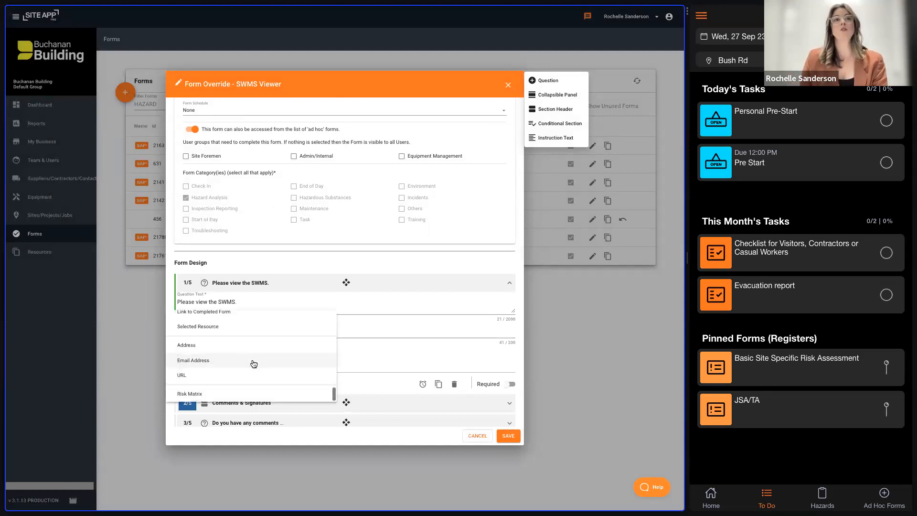
click(237, 329)
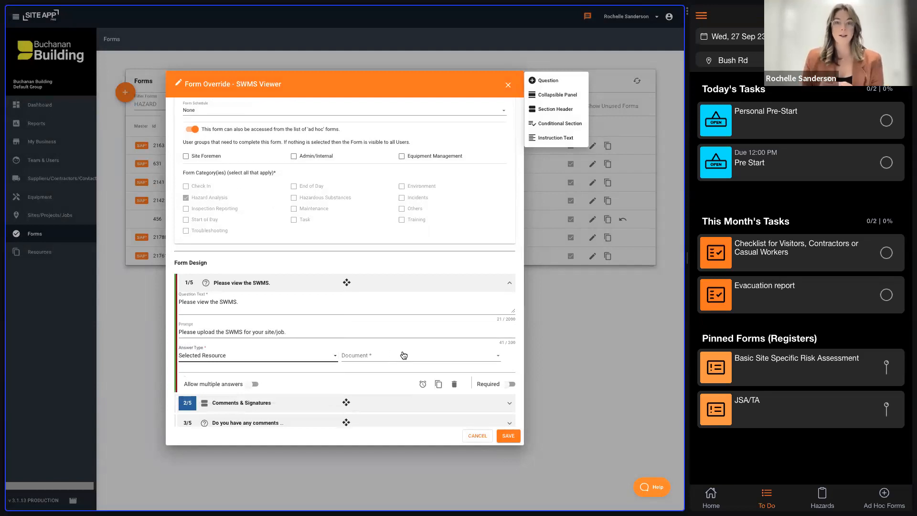
scroll(403, 353, down, 3)
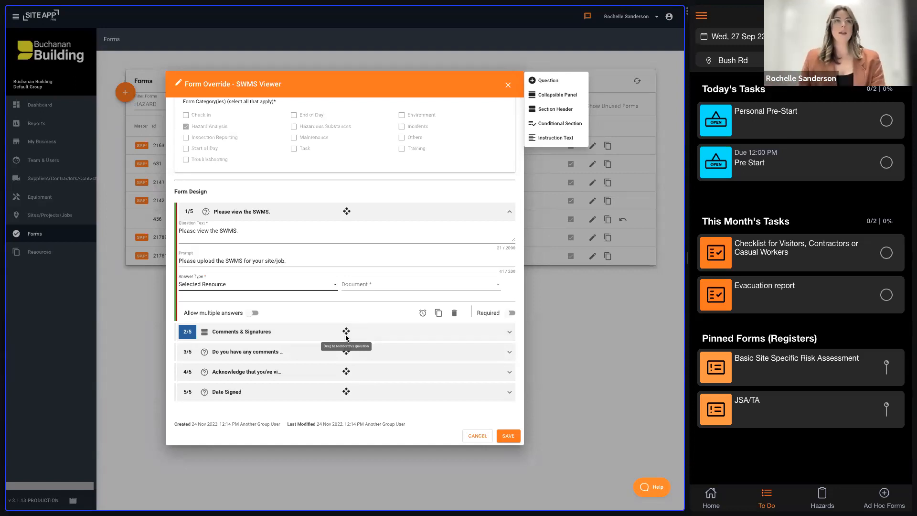
click(293, 214)
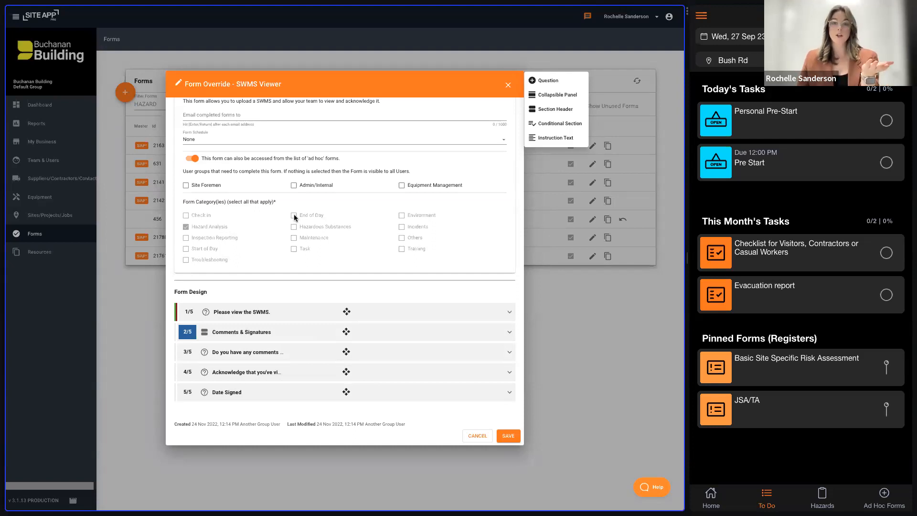
- Check the Comments & Signatures section, set the SWMS question's answer type to Resources - Select From, and save the SWMS Viewer form
click(305, 335)
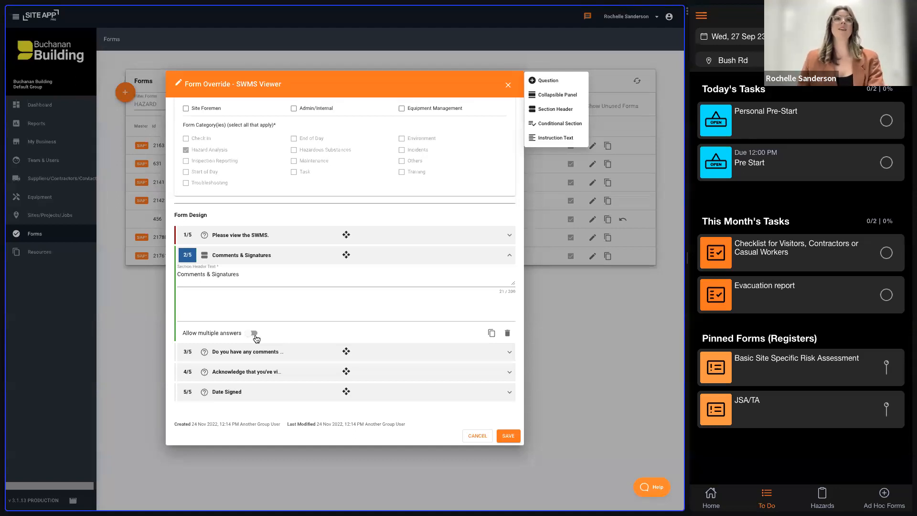
click(285, 242)
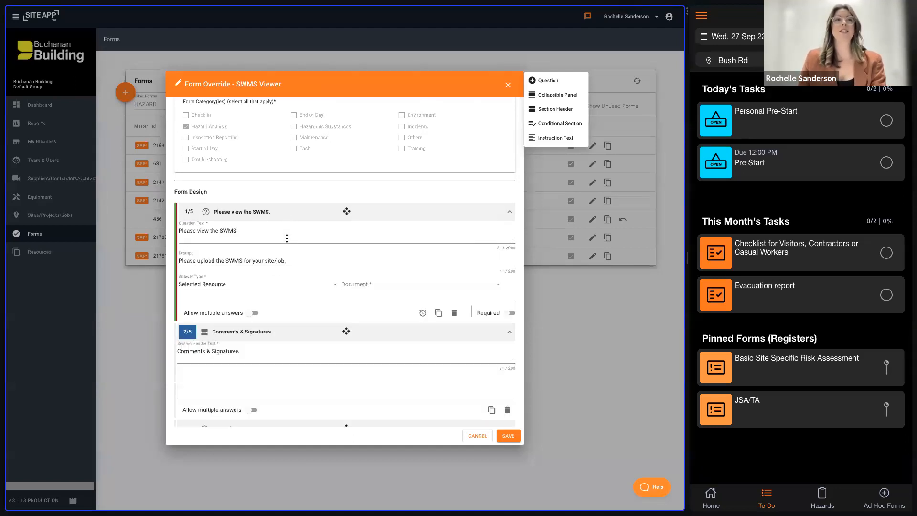
click(260, 285)
scroll(261, 286, up, 5)
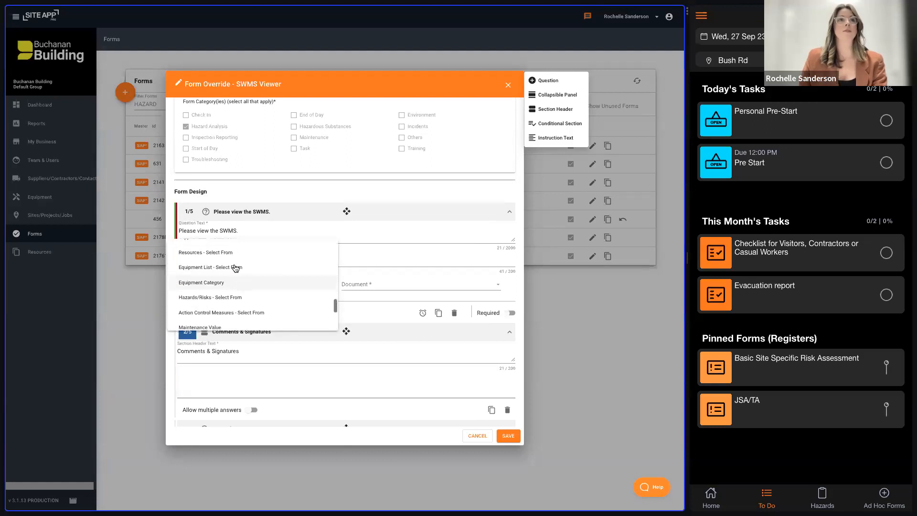
click(263, 253)
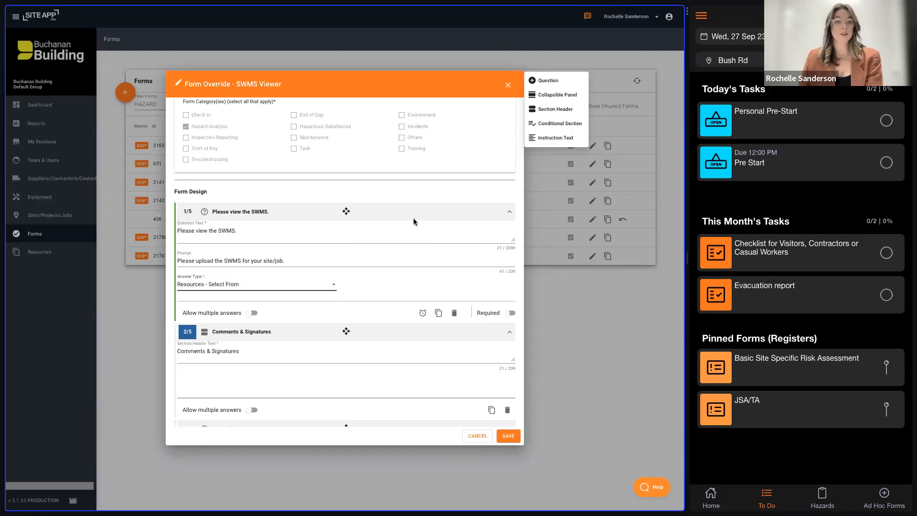
click(512, 437)
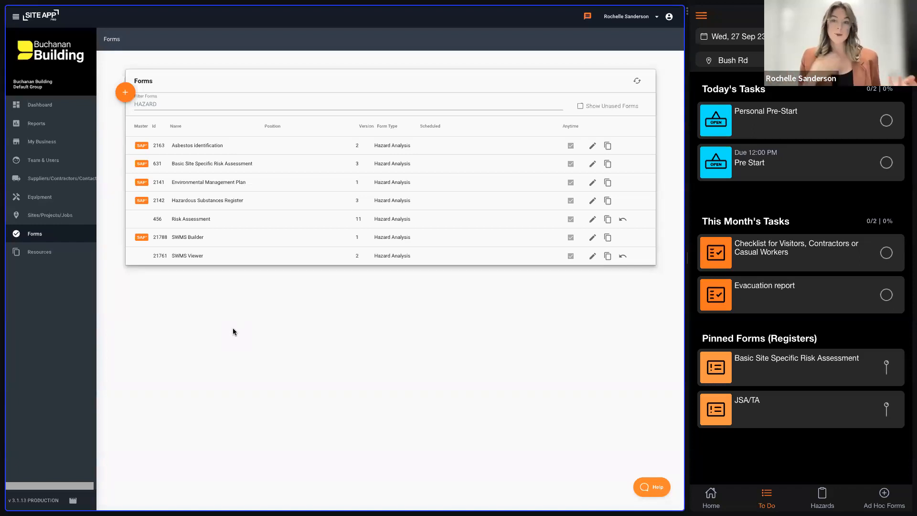
- View the form report data for JSA forms completed in the last 7 days, and close the report
click(46, 125)
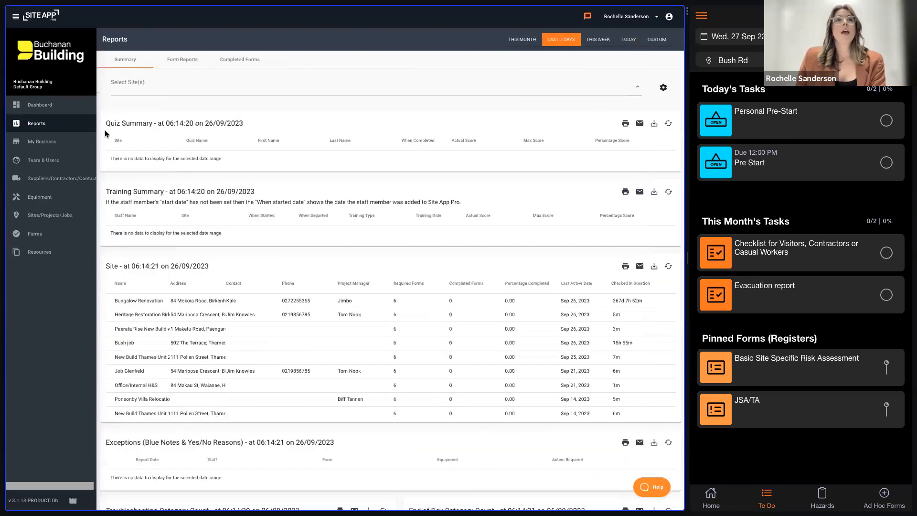
click(184, 62)
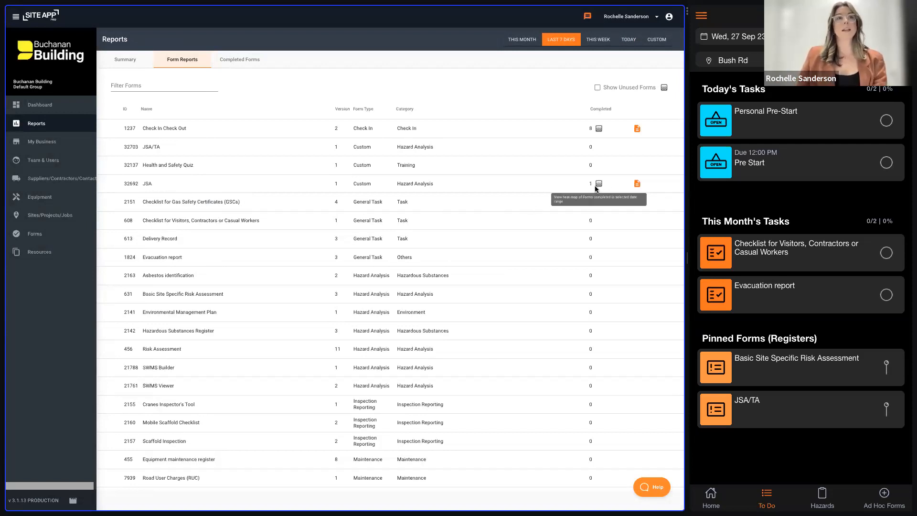
click(637, 184)
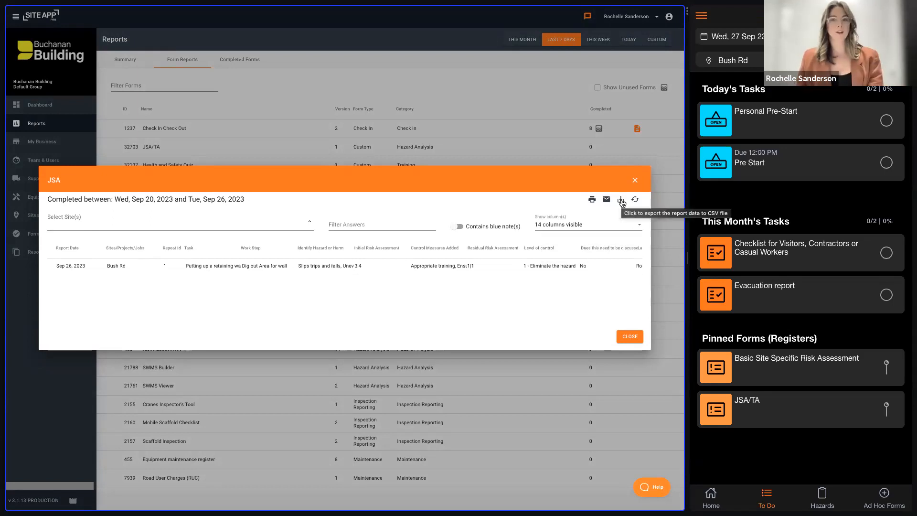
click(635, 181)
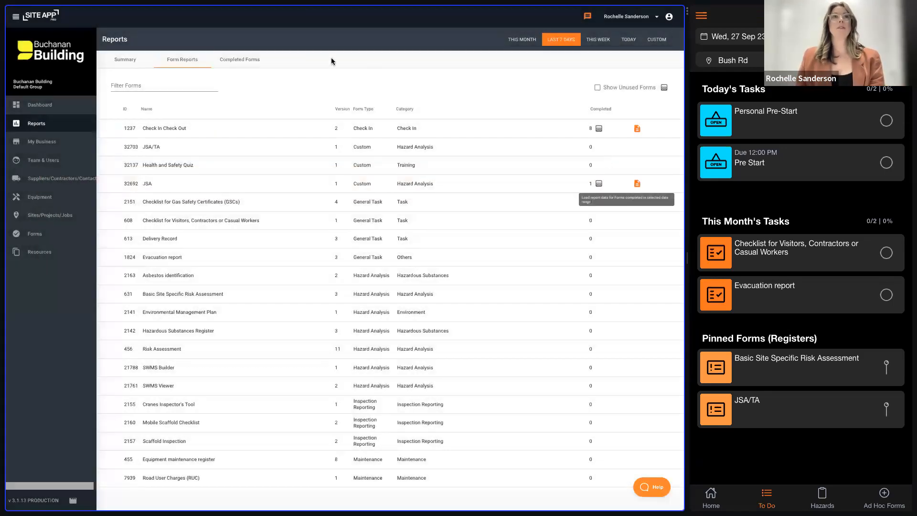
- Filter the completed forms report by JSA, review the details of the completed Bush job JSA, and close it
click(252, 59)
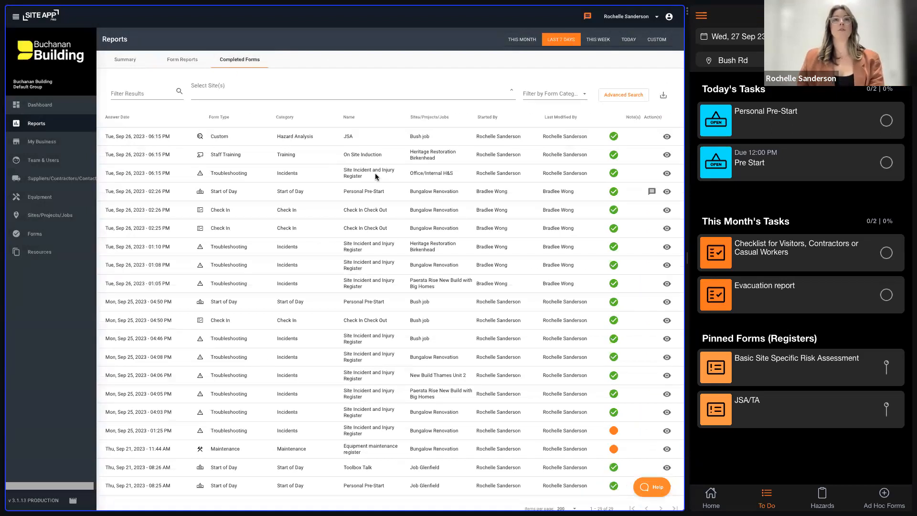
click(149, 93)
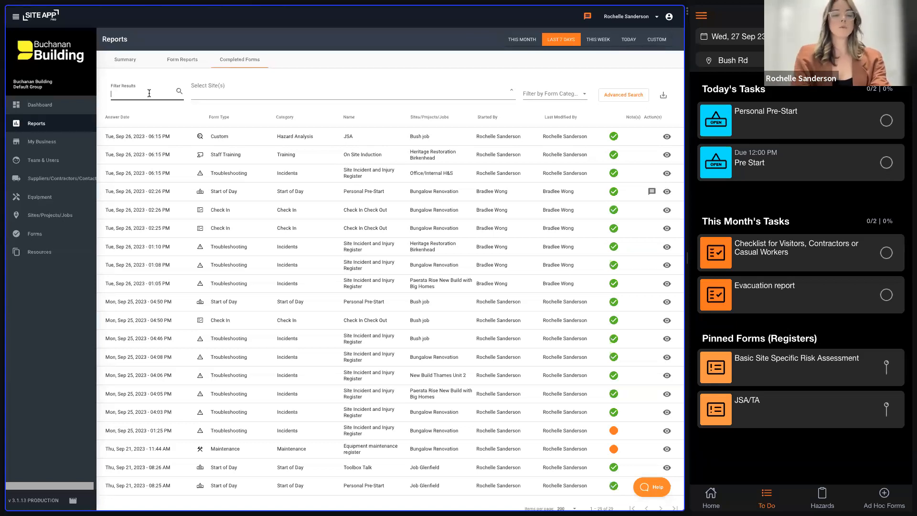
text(JSA)
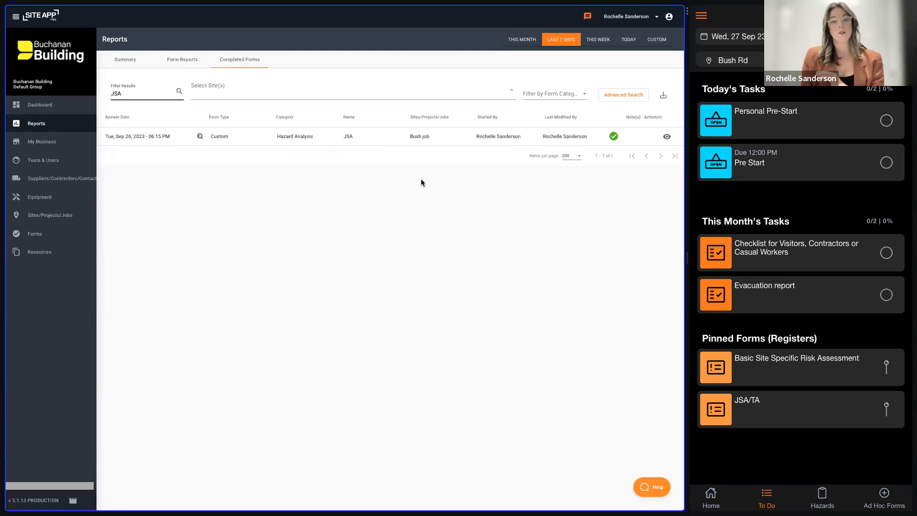
click(667, 136)
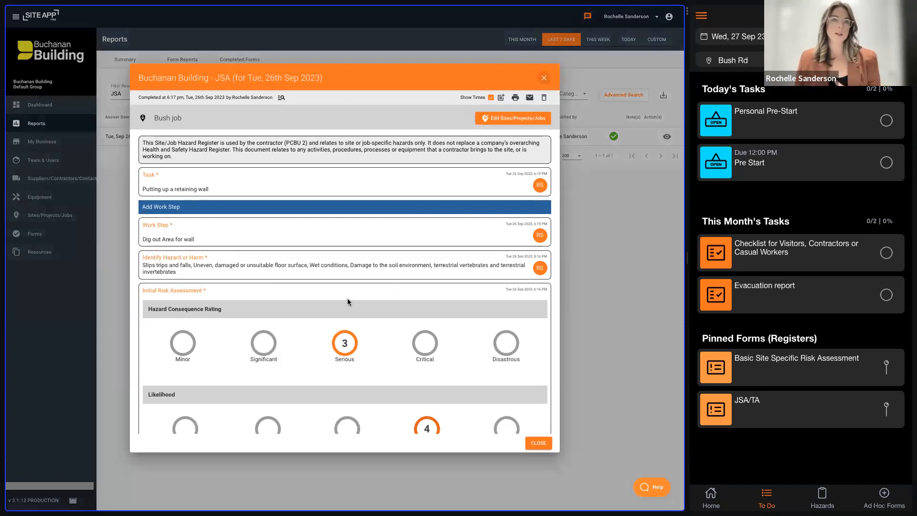
scroll(388, 346, down, 2)
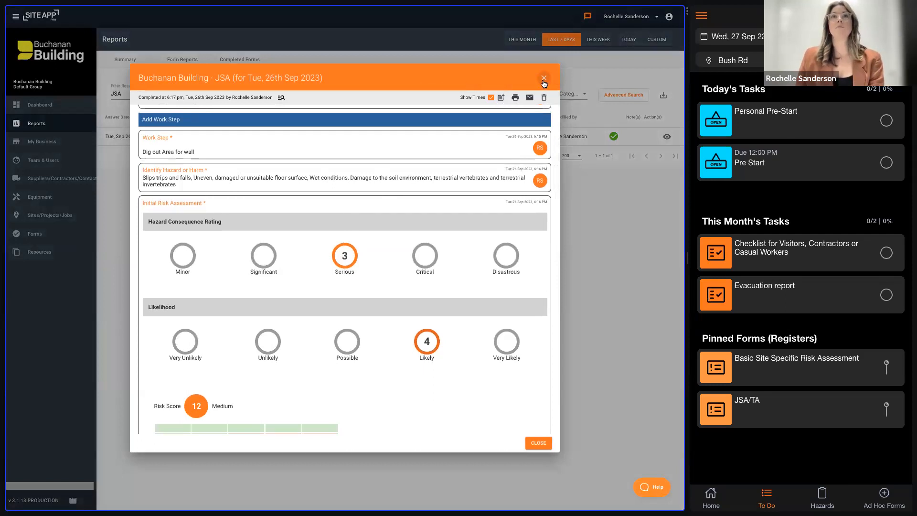
click(544, 77)
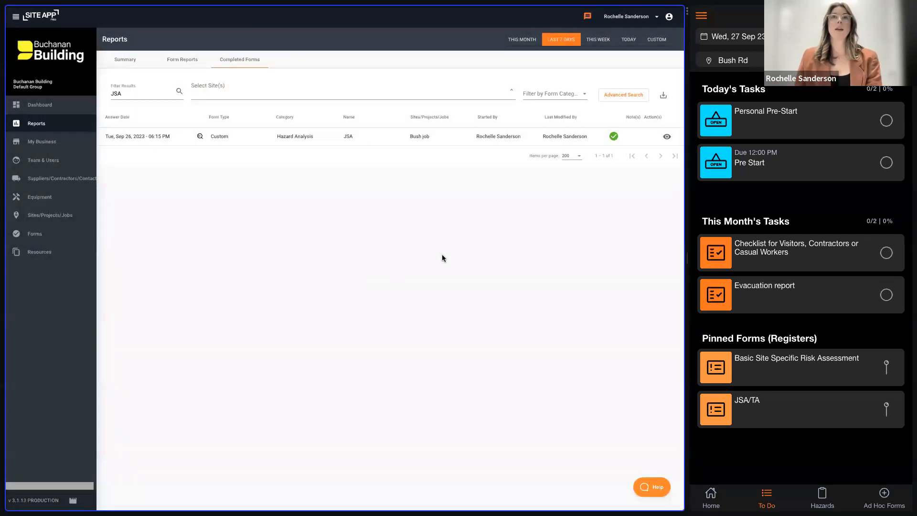
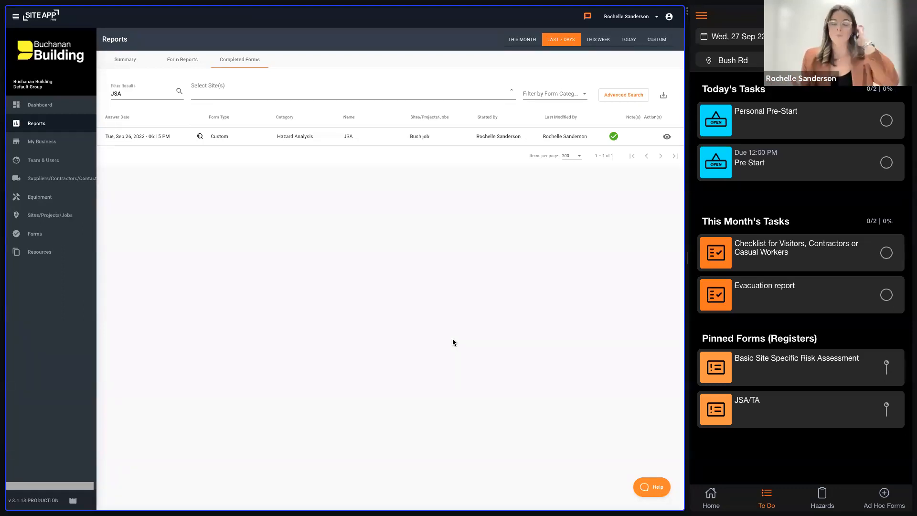
- Open the dashboard's analysis view and examine the completed forms chart by form category for the last 3 months
click(56, 110)
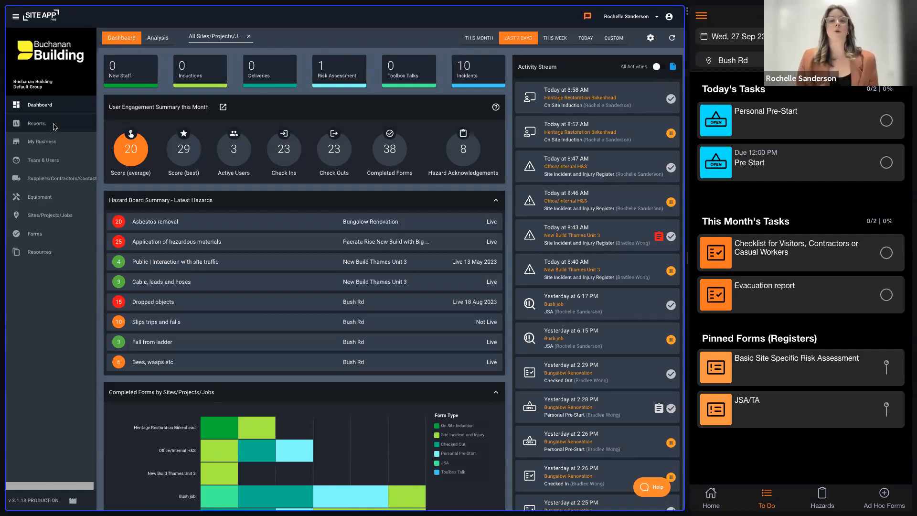
click(161, 42)
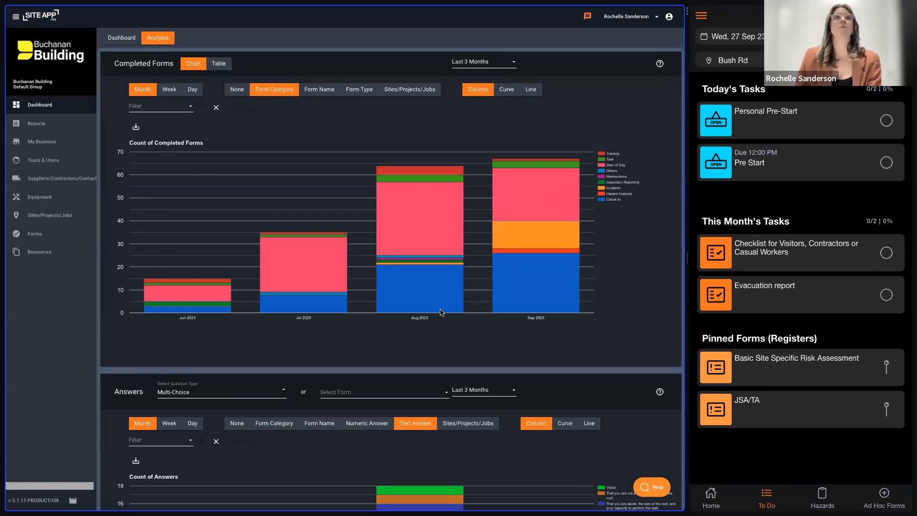
mouse_move(423, 260)
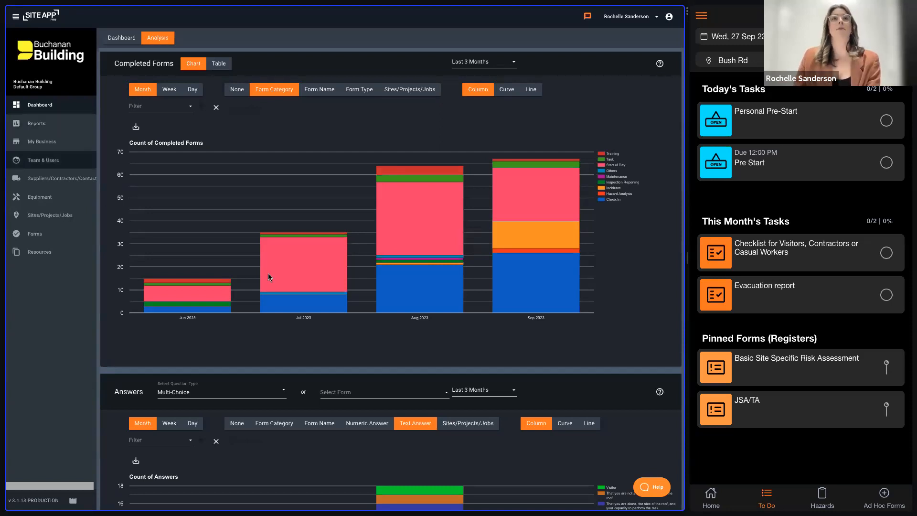
mouse_move(377, 270)
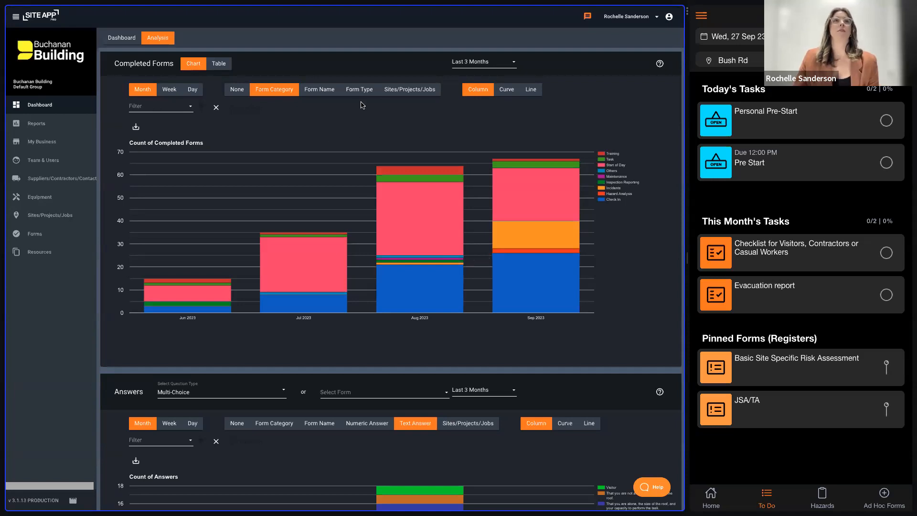
- Group the Completed Forms chart by form name and filter it to the JSA form
click(328, 91)
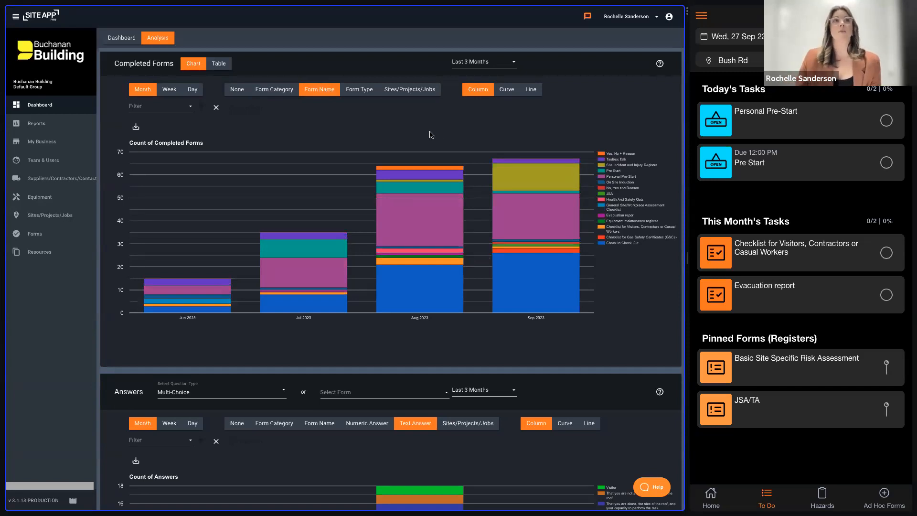
click(173, 113)
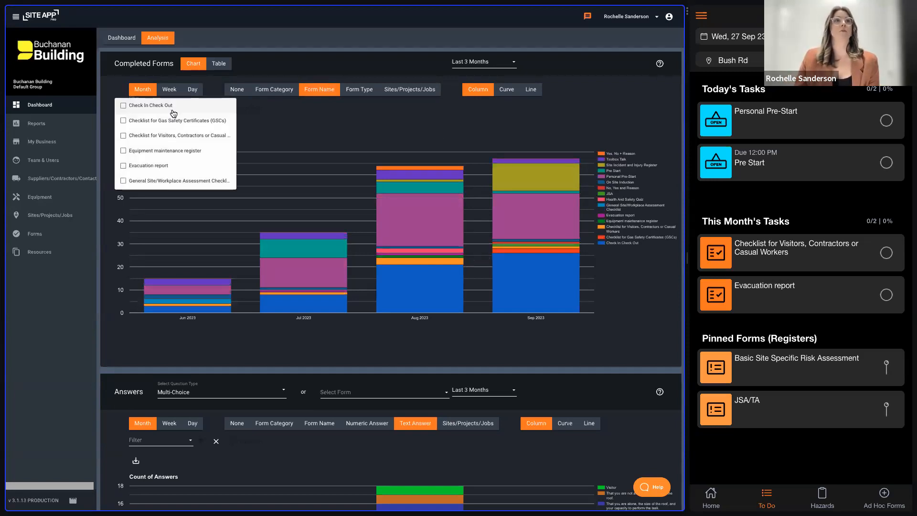
scroll(191, 168, down, 2)
scroll(191, 167, down, 3)
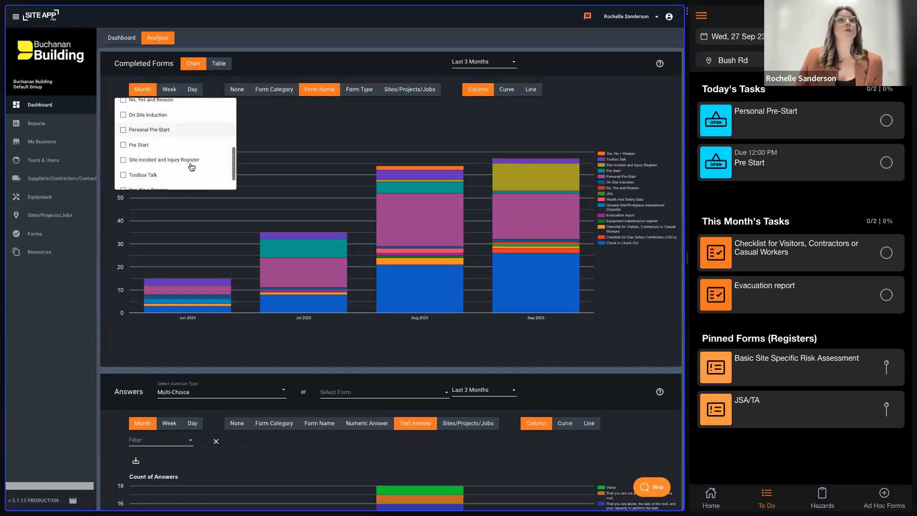
scroll(190, 166, up, 4)
scroll(191, 166, up, 2)
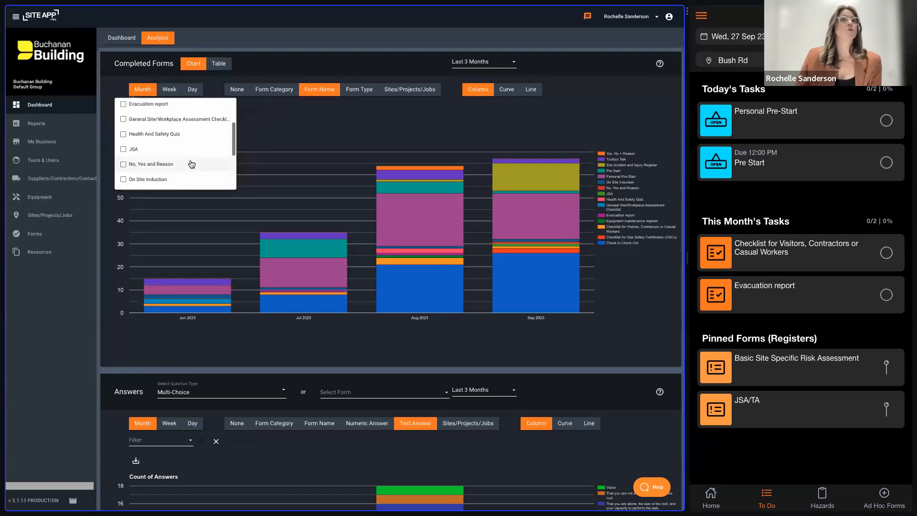
click(130, 149)
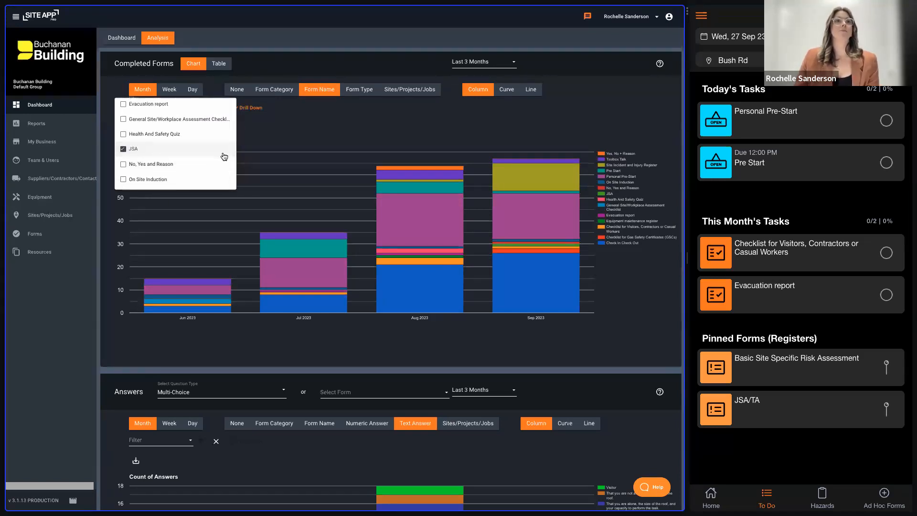
click(318, 123)
mouse_move(531, 201)
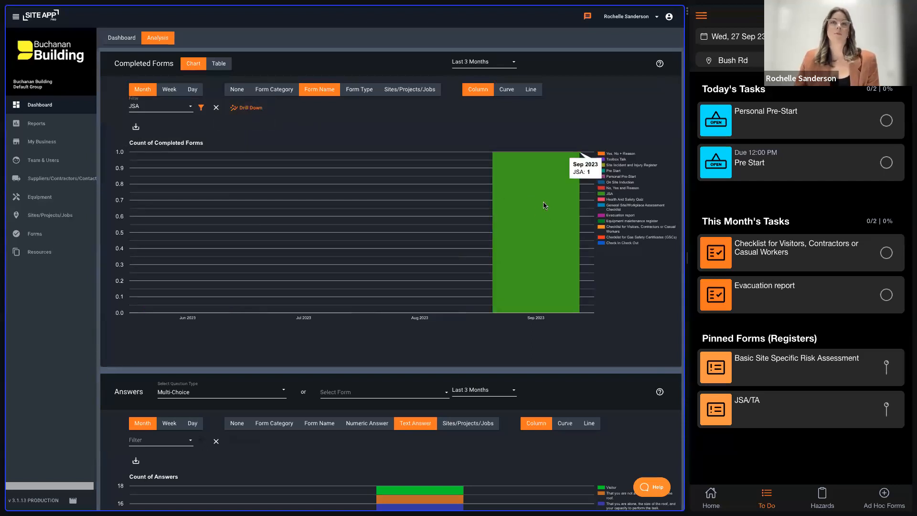
- Drill down into the JSA form count, view it by Sites/Projects/Jobs, and close the drill-down
click(268, 115)
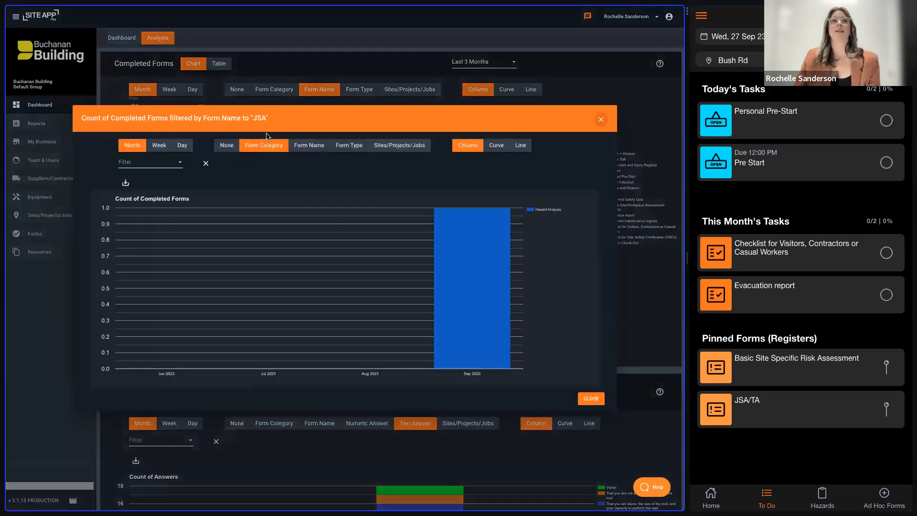
click(396, 151)
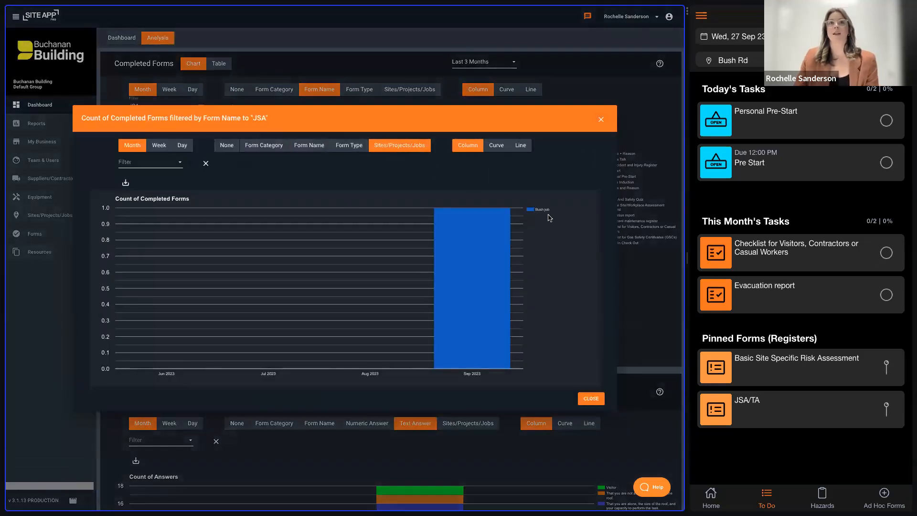
click(601, 119)
- Browse the forms selectable for the Answers chart and examine the multi-choice answer counts without choosing a form
scroll(531, 293, down, 5)
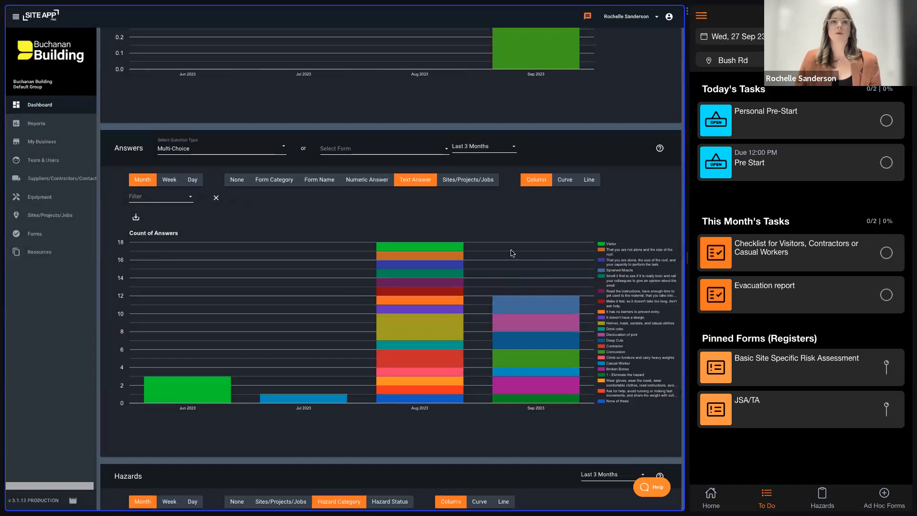
click(390, 150)
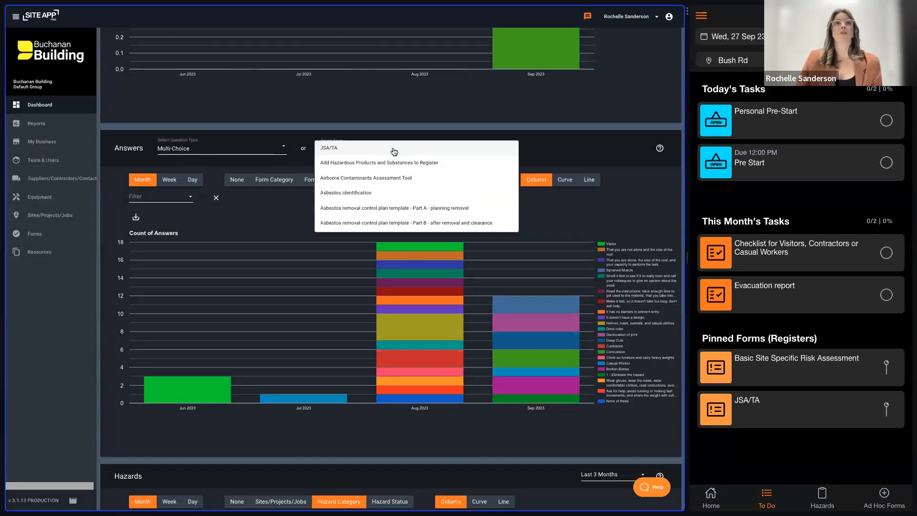
scroll(447, 207, down, 1)
scroll(446, 207, up, 1)
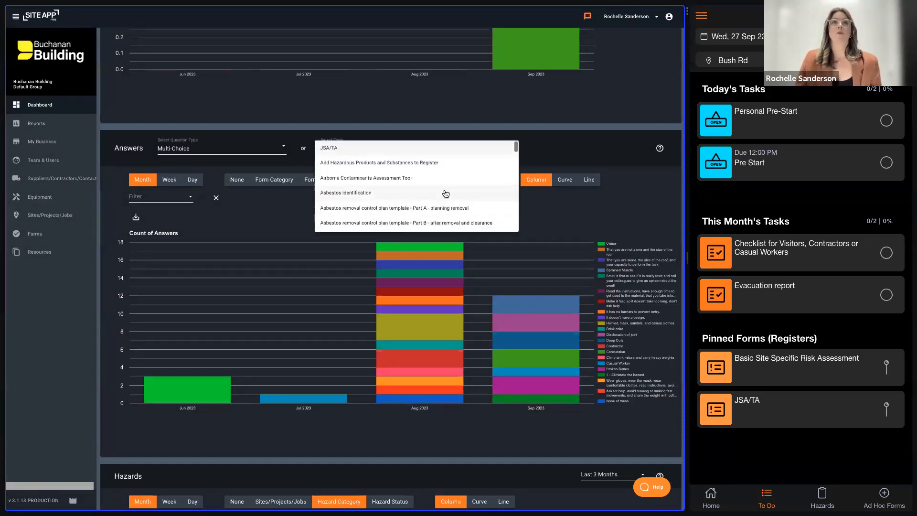
scroll(442, 191, down, 6)
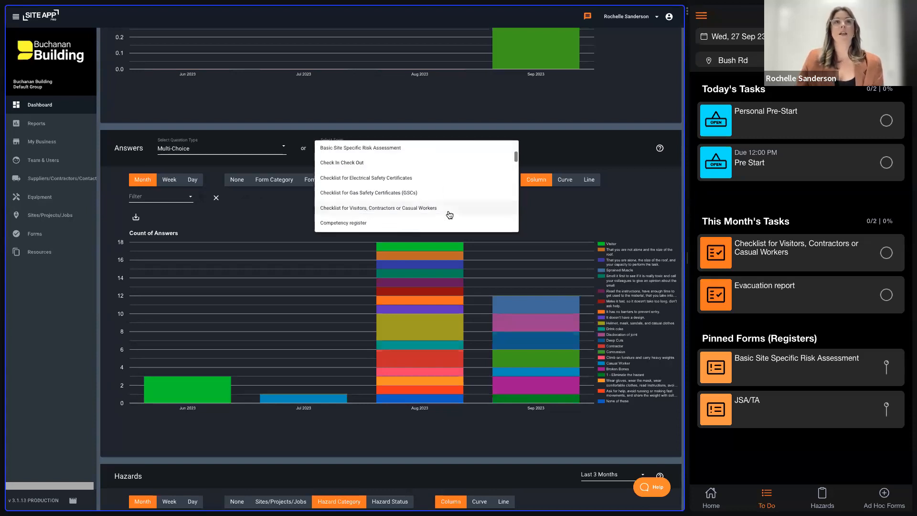
scroll(474, 215, down, 2)
click(555, 223)
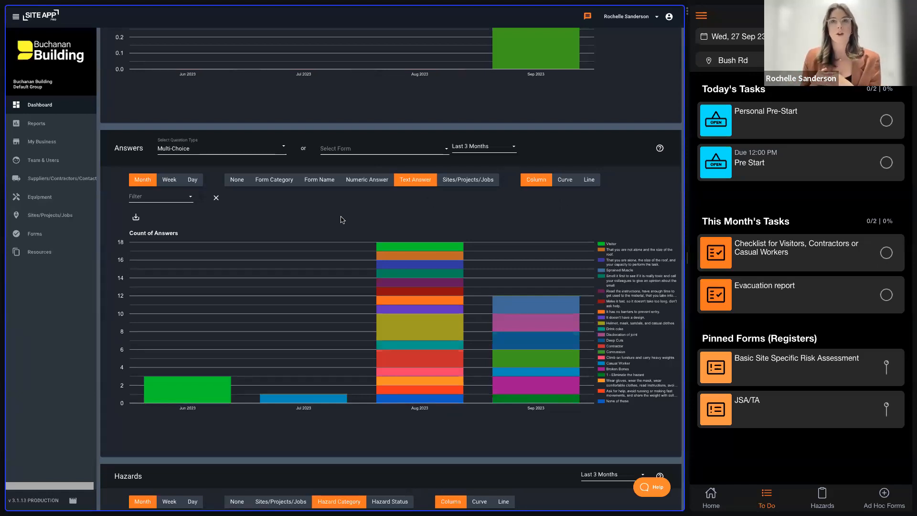
mouse_move(397, 264)
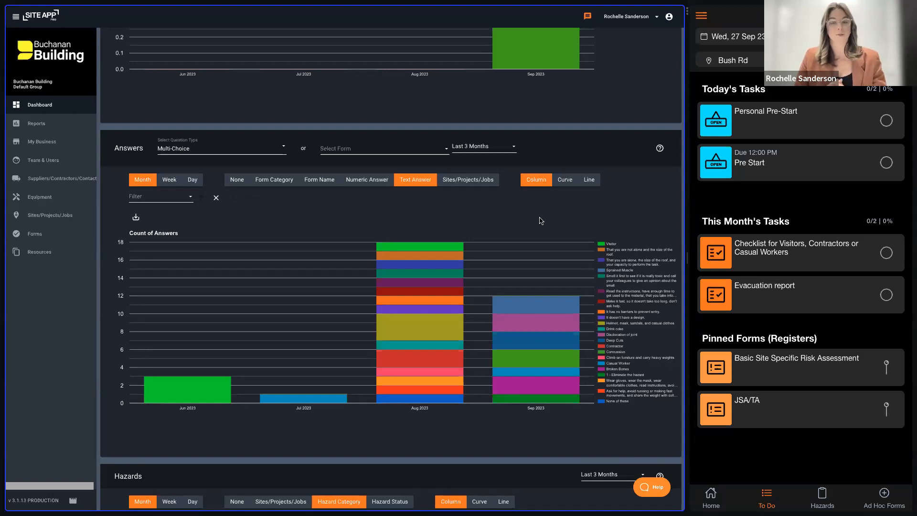
- Group the Hazards chart by Sites/Projects/Jobs and filter it to Bungalow Renovation, Bush Rd and Heritage Restoration Birkenhead
scroll(545, 224, down, 8)
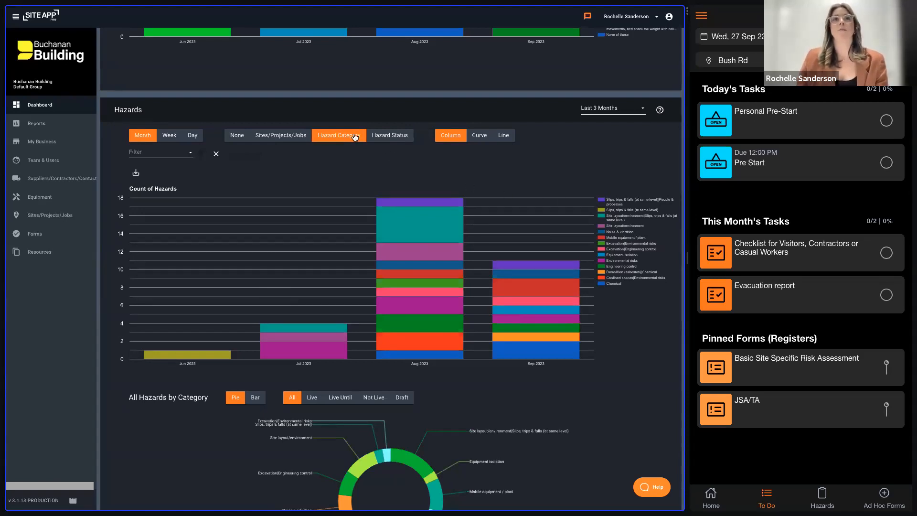
click(280, 137)
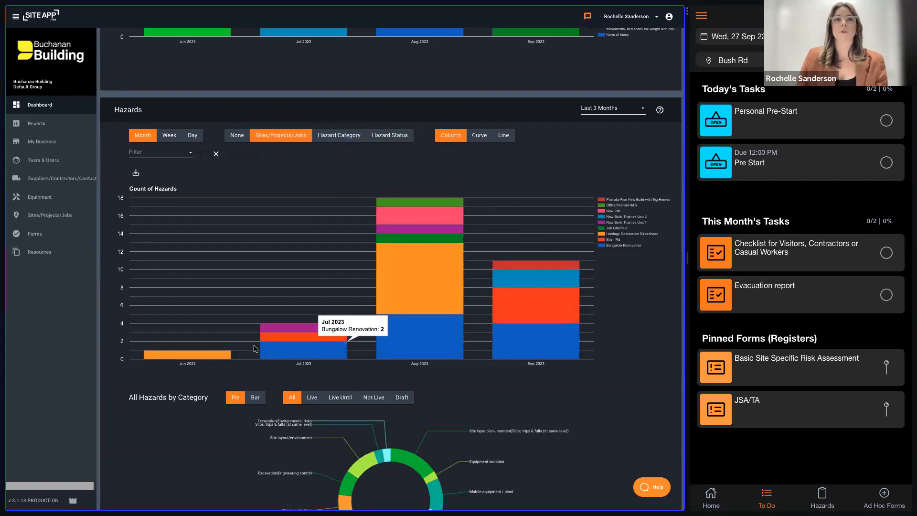
click(169, 154)
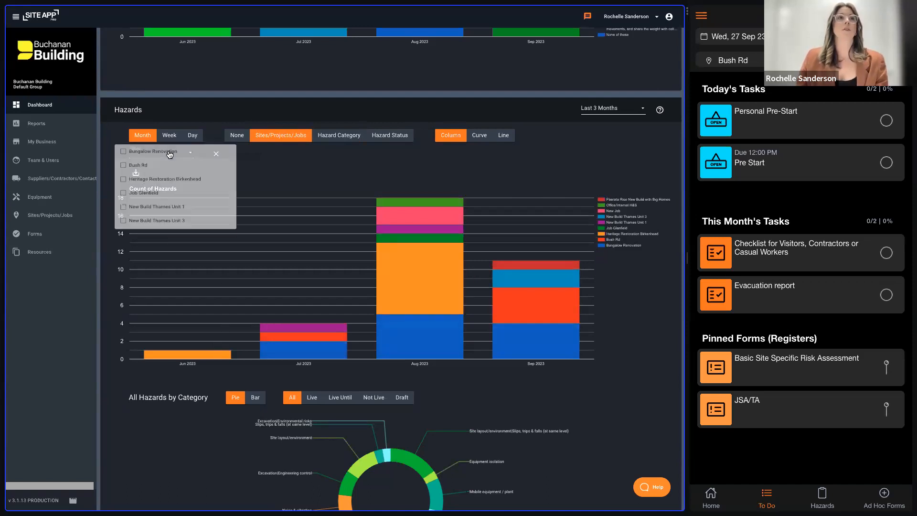
click(138, 165)
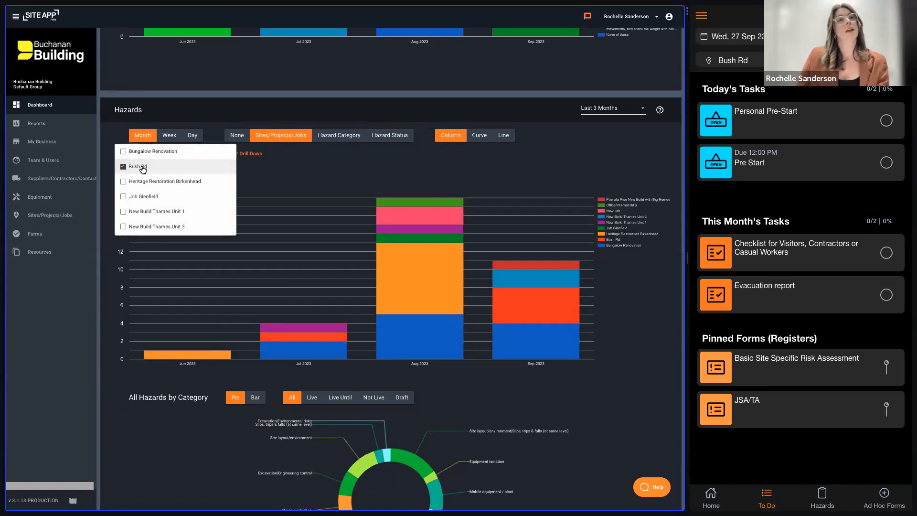
click(140, 181)
click(141, 152)
click(280, 166)
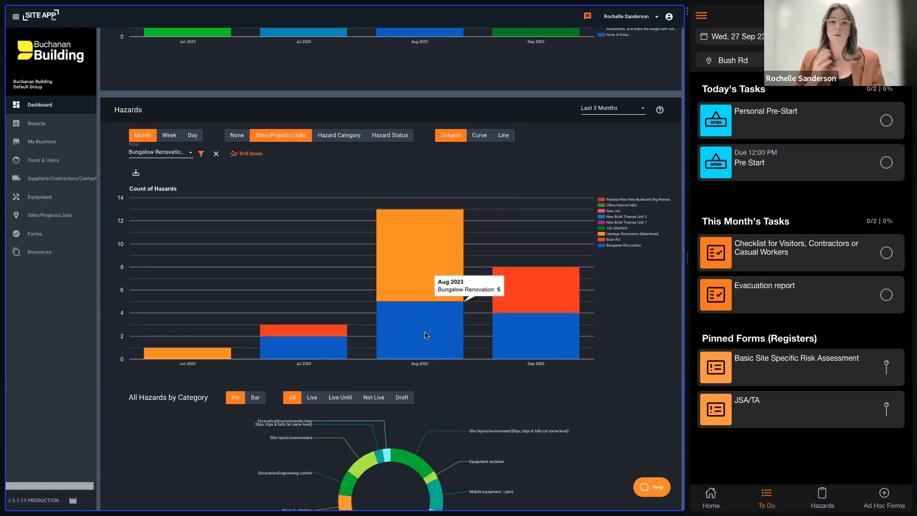
- Drill down into the hazards of the filtered sites by hazard category and filter the chart to Environmental risks
click(248, 159)
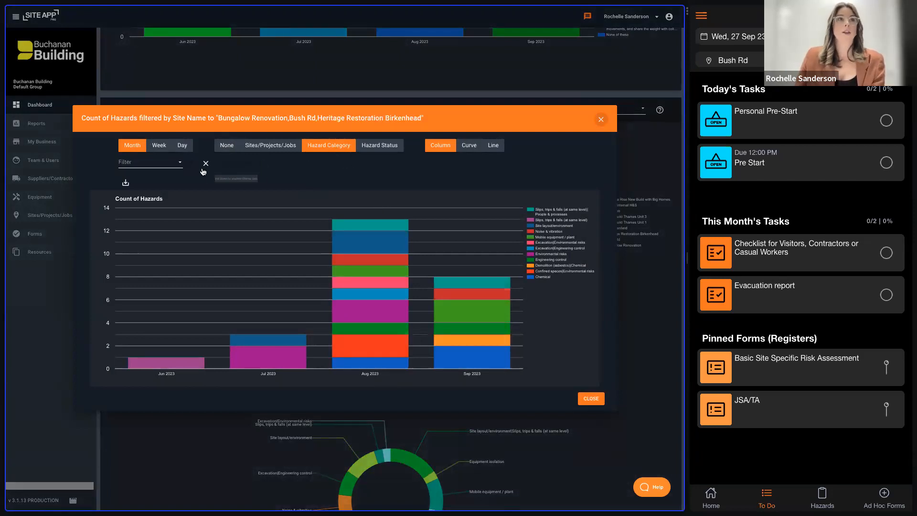
click(162, 167)
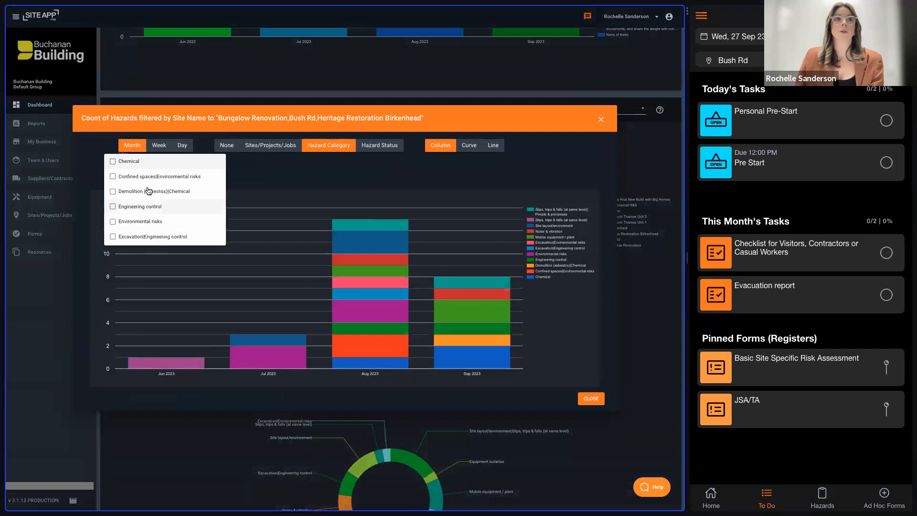
click(359, 188)
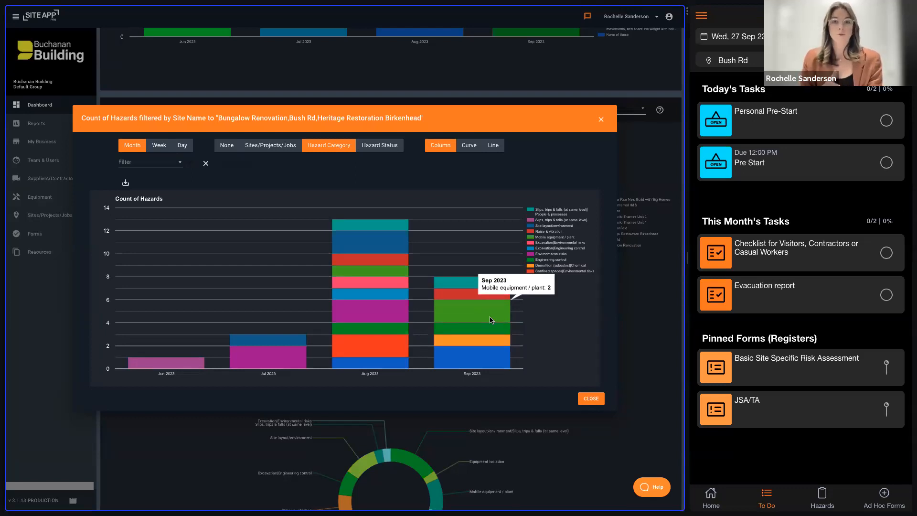
click(152, 165)
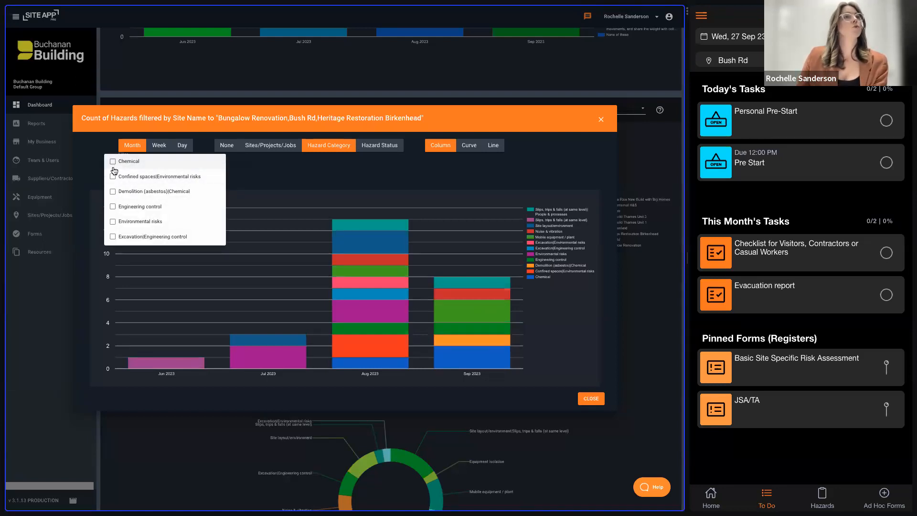
click(117, 222)
click(308, 179)
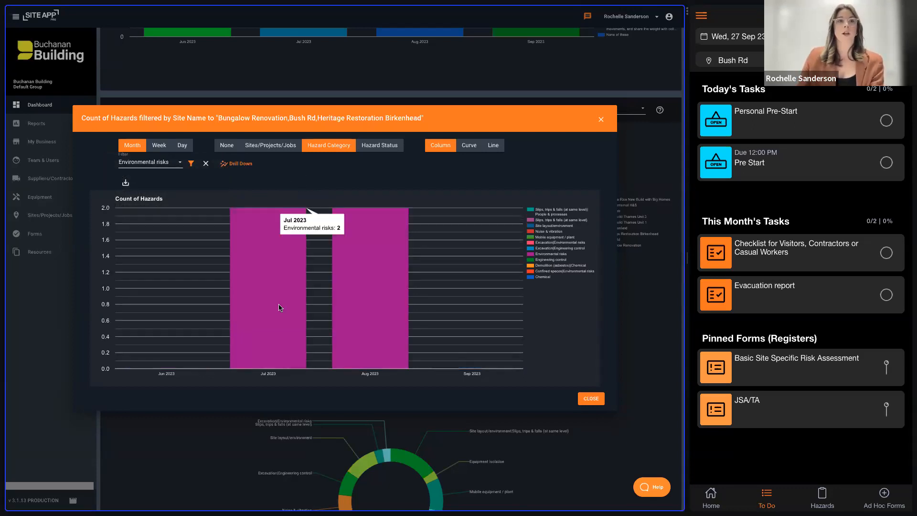
mouse_move(361, 302)
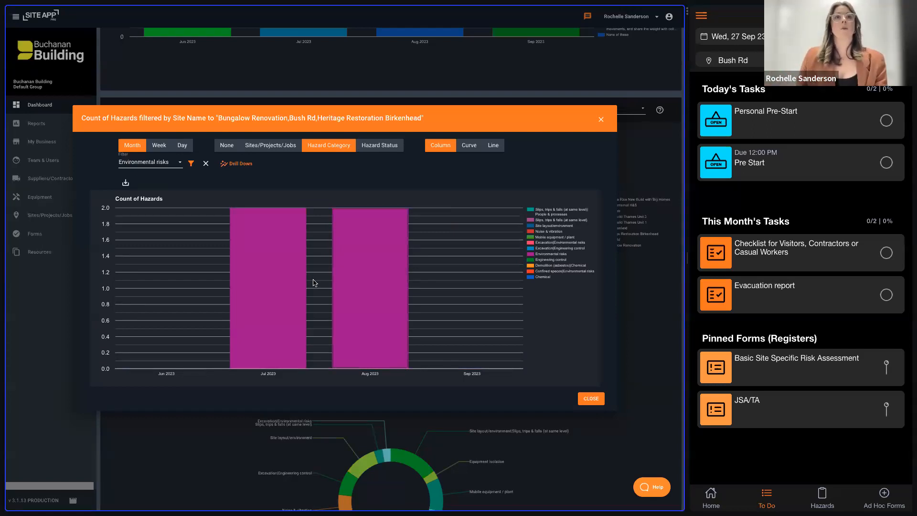
- View the drilled-down hazard counts by hazard status as column, curve and line charts, and close the drill-down
click(386, 150)
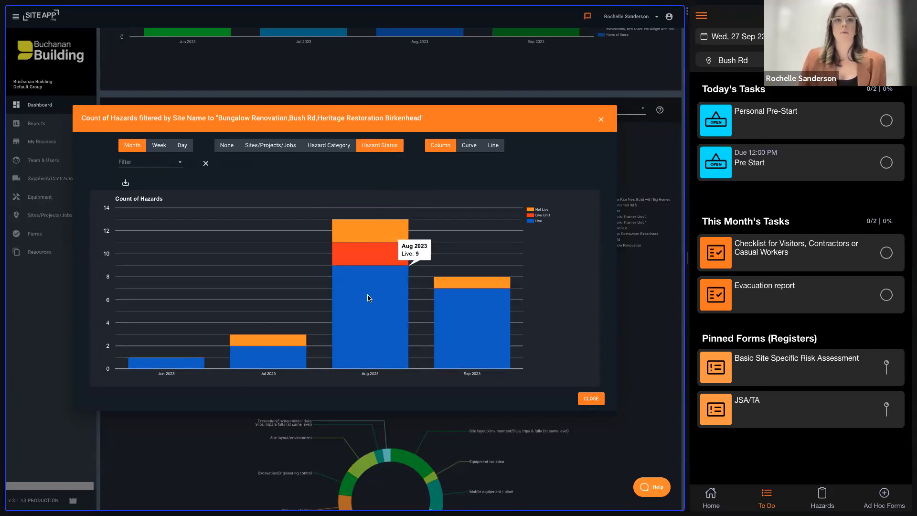
mouse_move(374, 262)
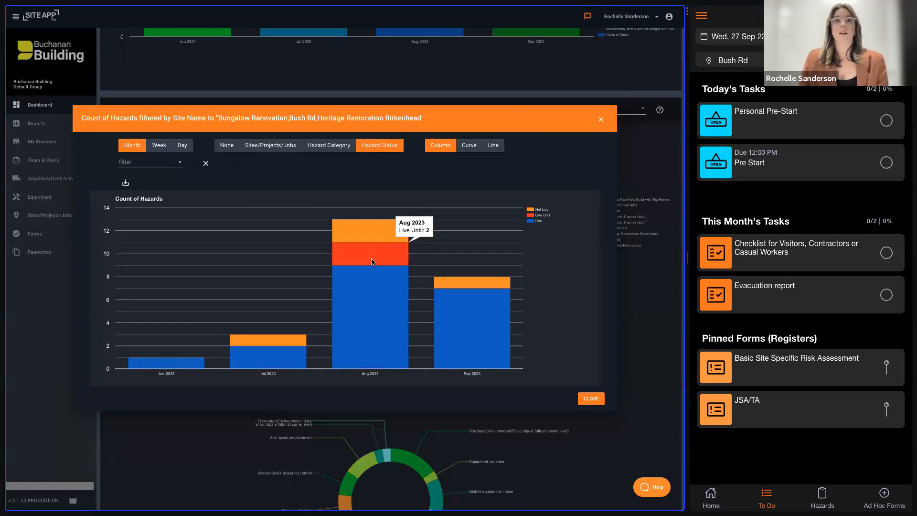
mouse_move(377, 242)
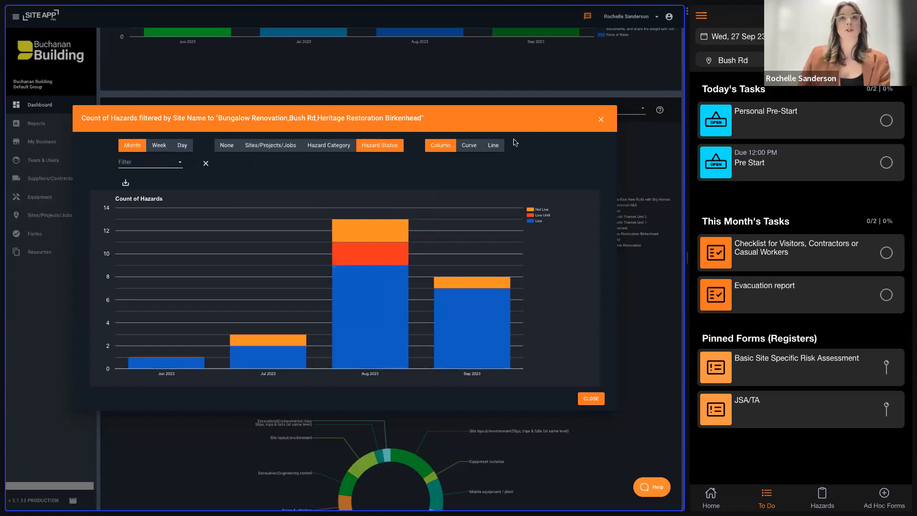
click(473, 146)
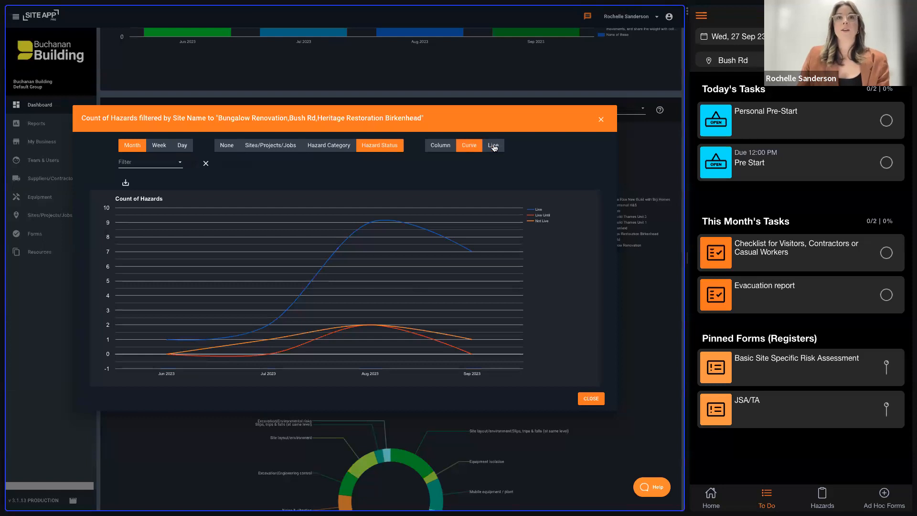
click(493, 146)
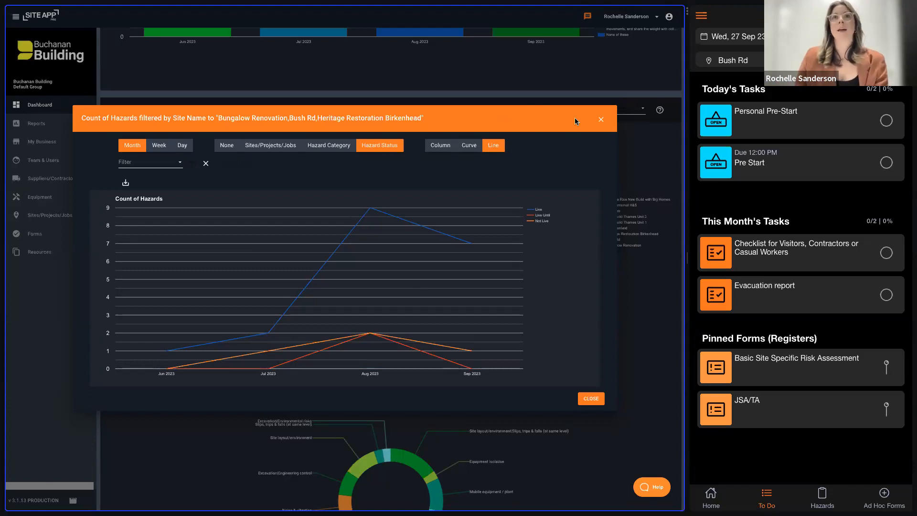
click(602, 120)
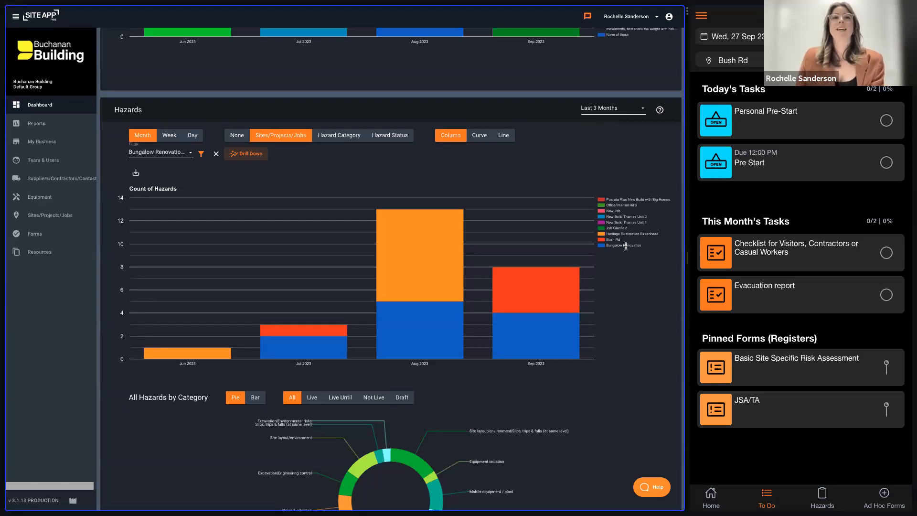
- Examine the hazard counts per site and the category segments of the All Hazards by Category pie chart
scroll(626, 246, down, 1)
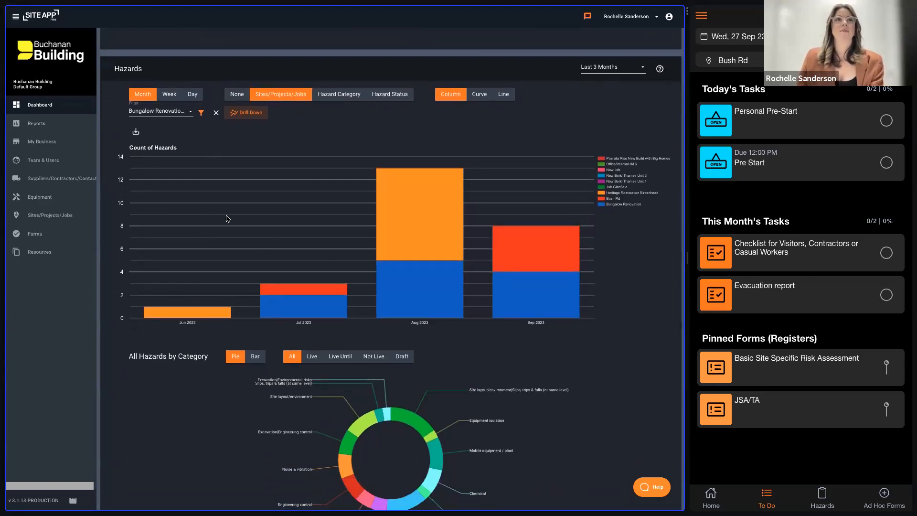
mouse_move(431, 179)
scroll(406, 290, down, 2)
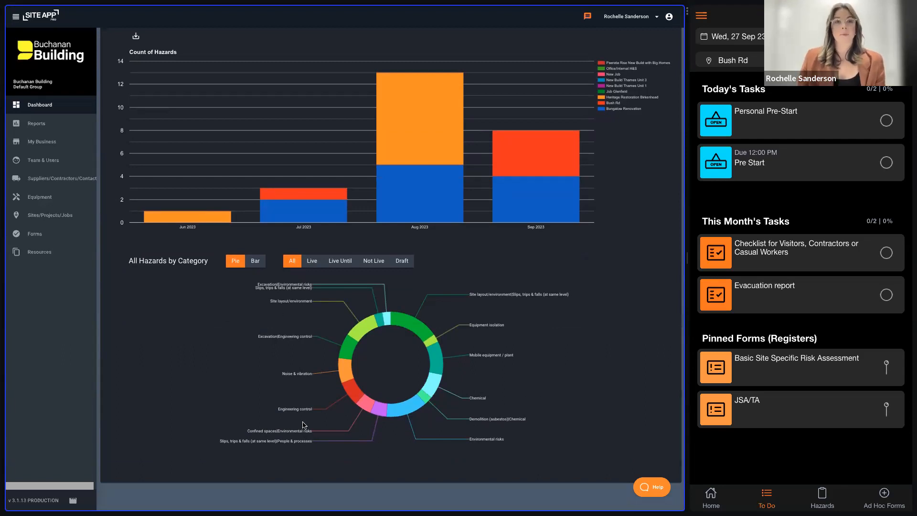
mouse_move(411, 327)
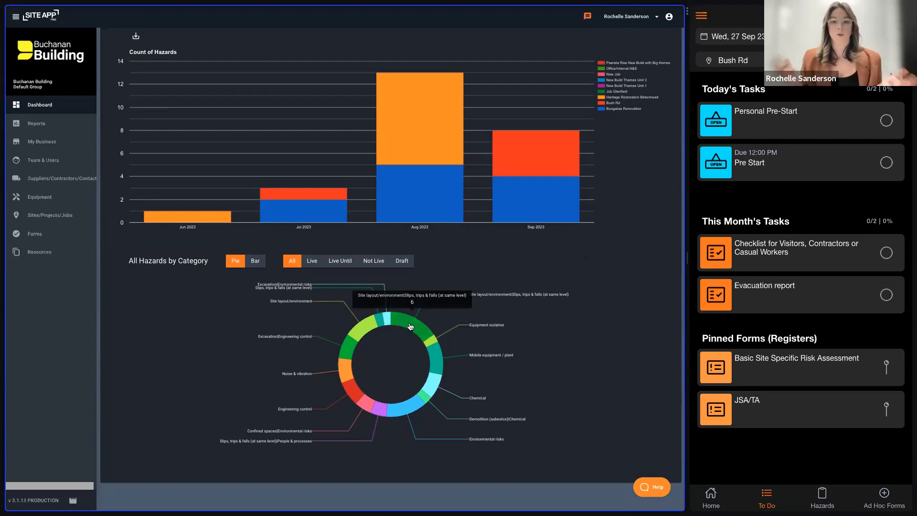
mouse_move(358, 334)
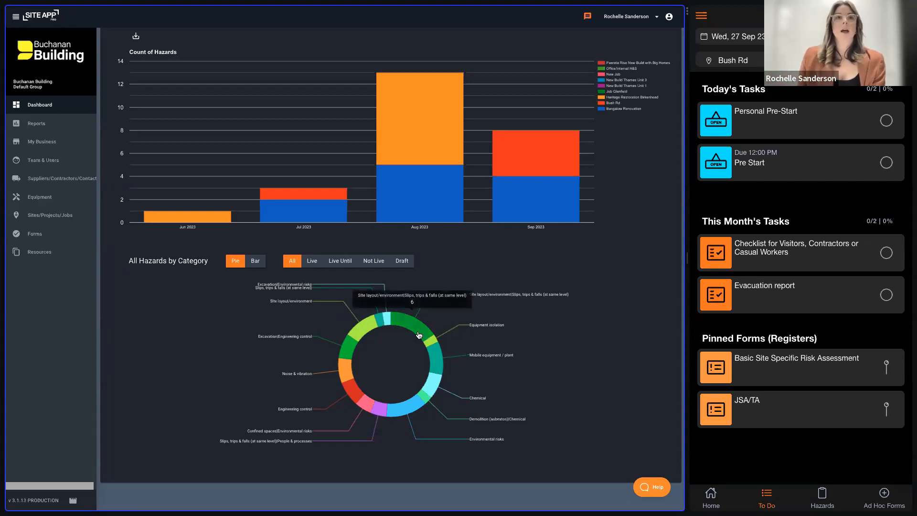
mouse_move(406, 414)
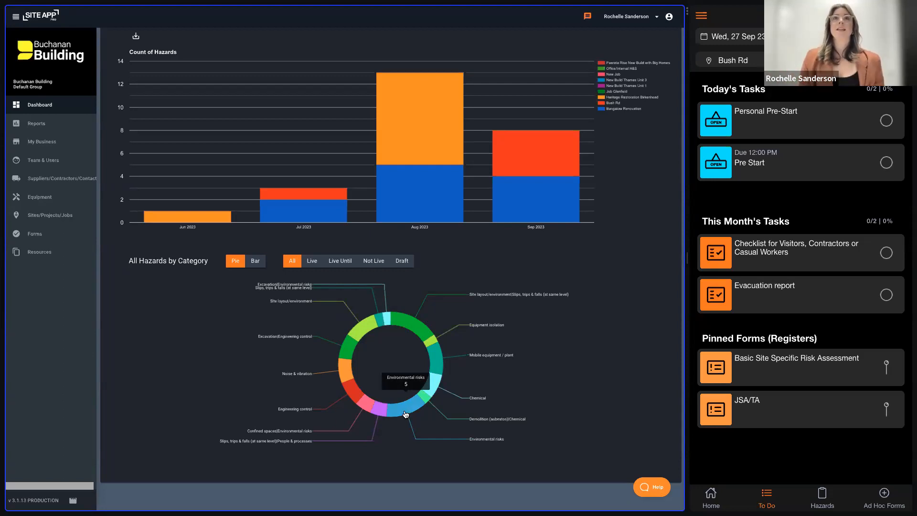
- Open Bungalow Renovation's hazard board from the Asbestos removal entry in the dashboard's latest hazards, review it and close the site
scroll(406, 414, up, 15)
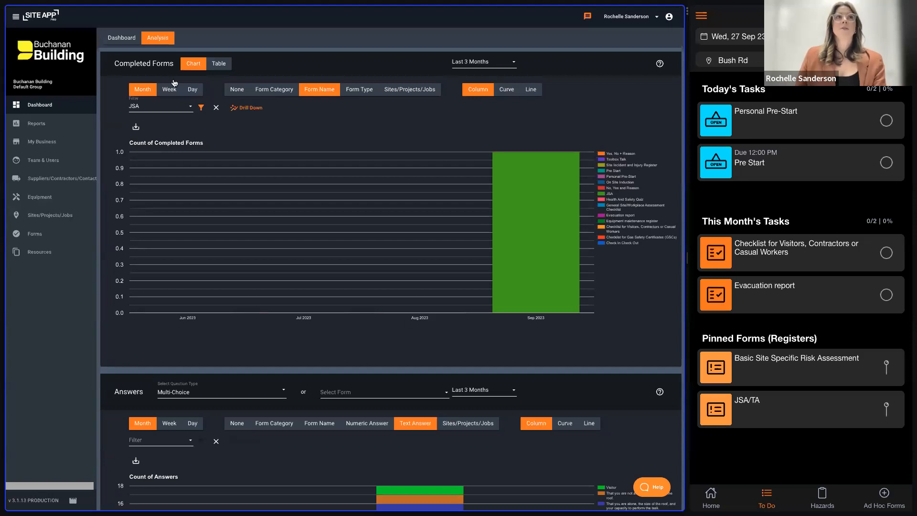
click(126, 41)
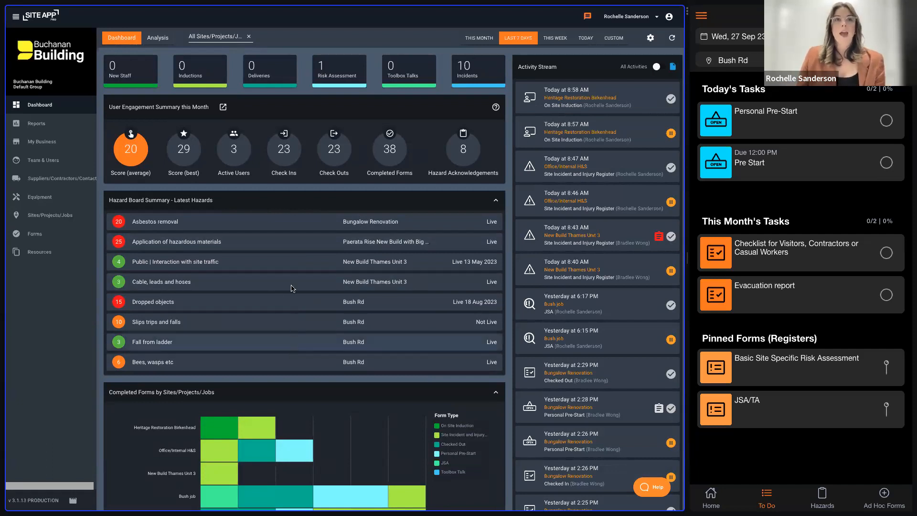
click(288, 227)
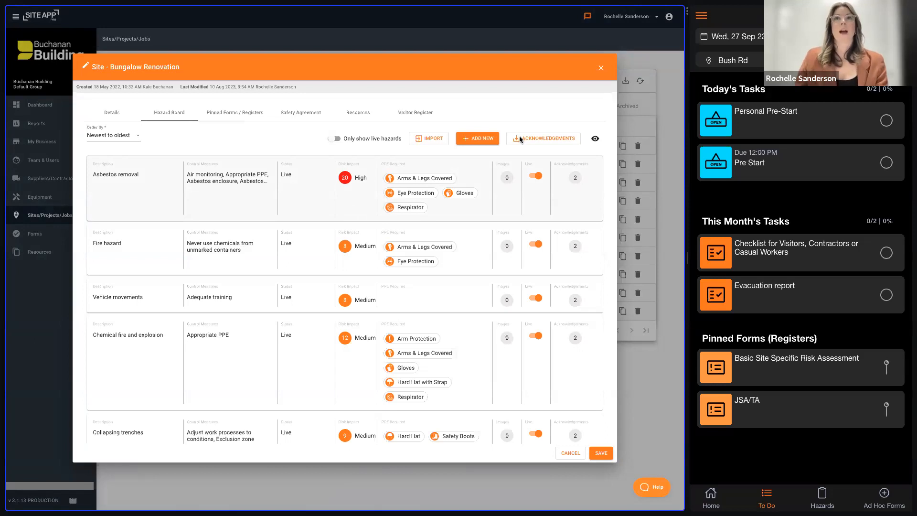
click(602, 67)
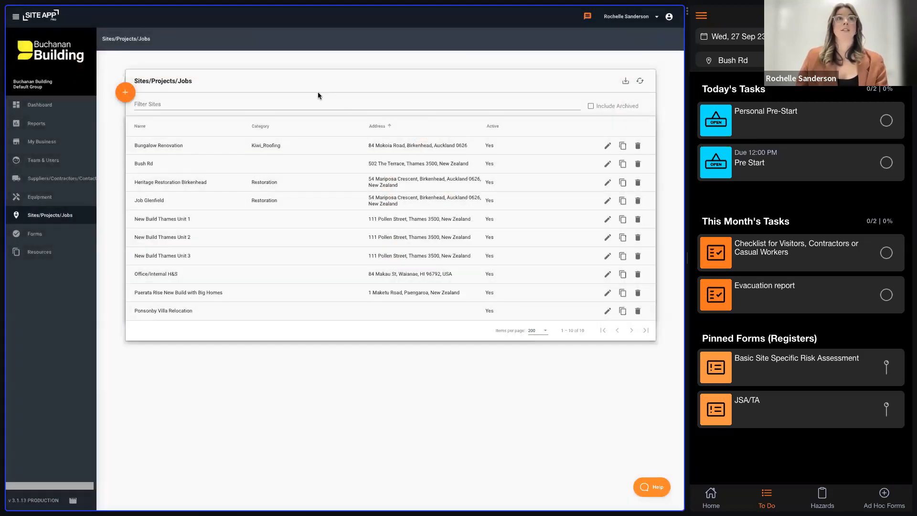
- Return to the dashboard's analysis view and review the Completed Forms, Answers and Hazards charts
click(73, 106)
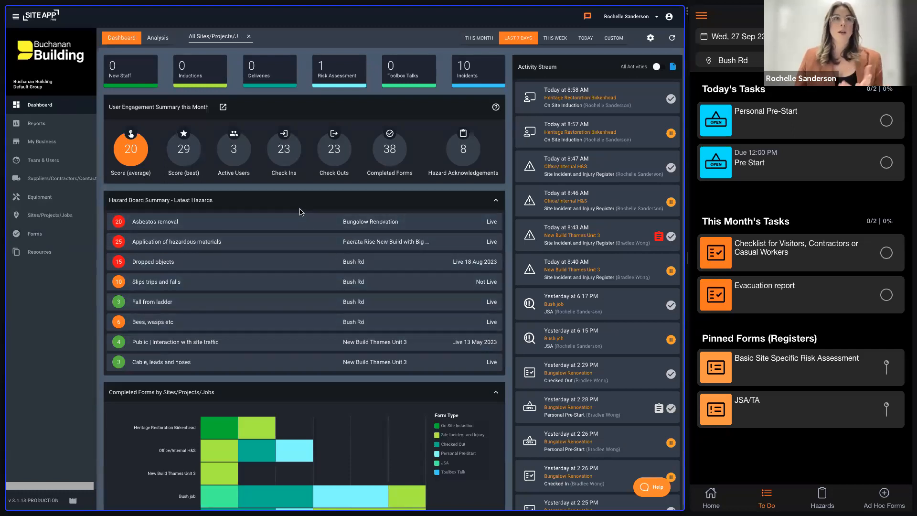
click(159, 40)
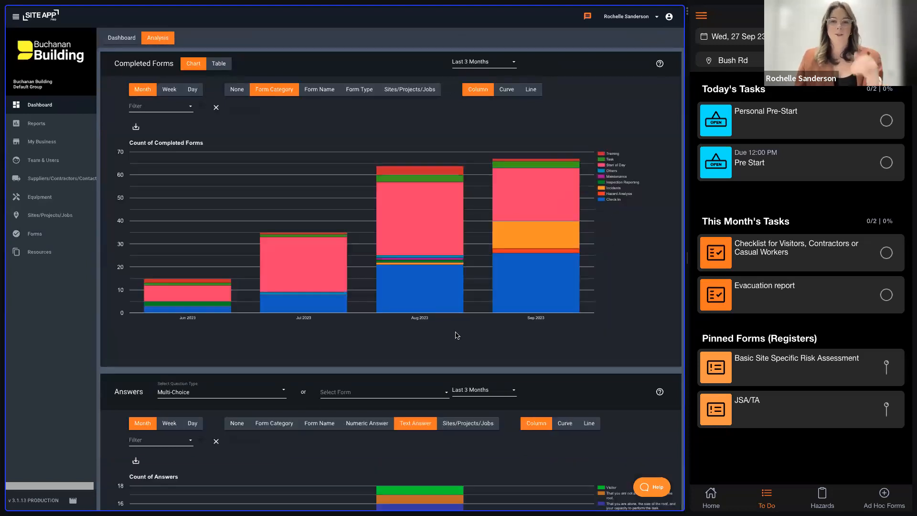
scroll(457, 336, down, 6)
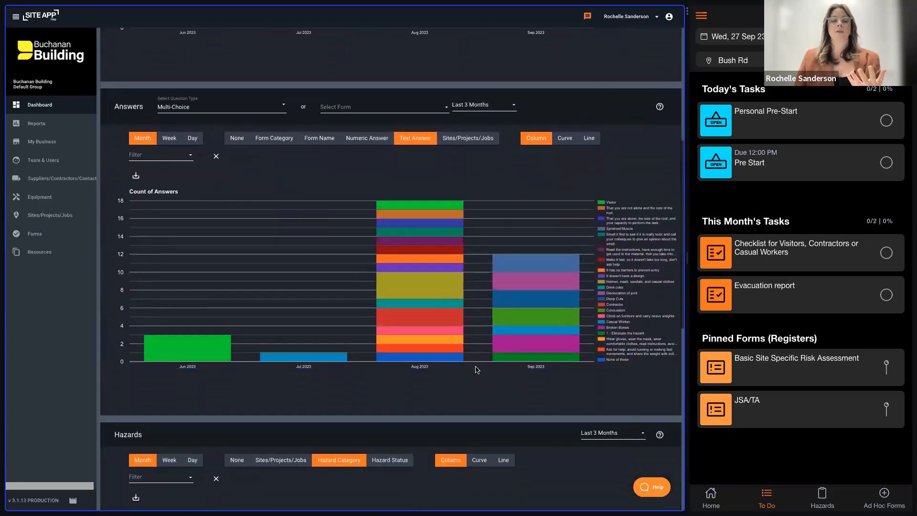
scroll(477, 369, down, 6)
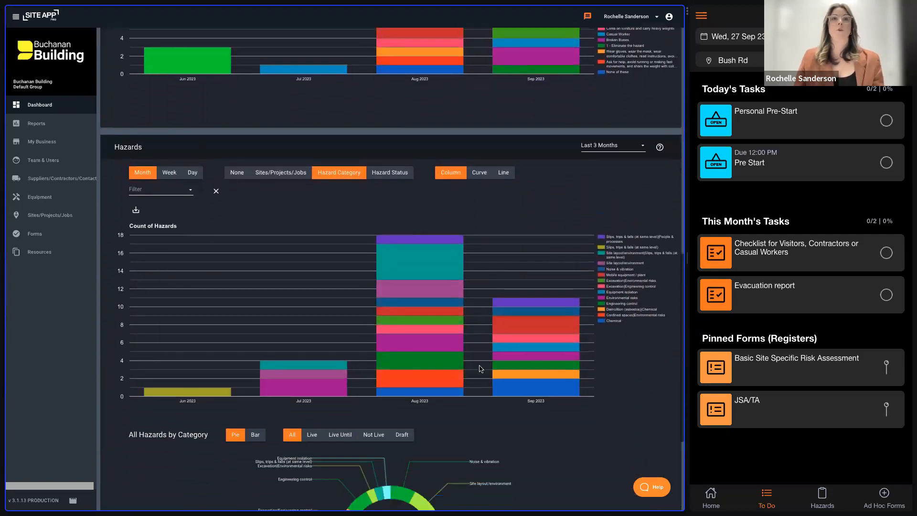
scroll(480, 369, down, 2)
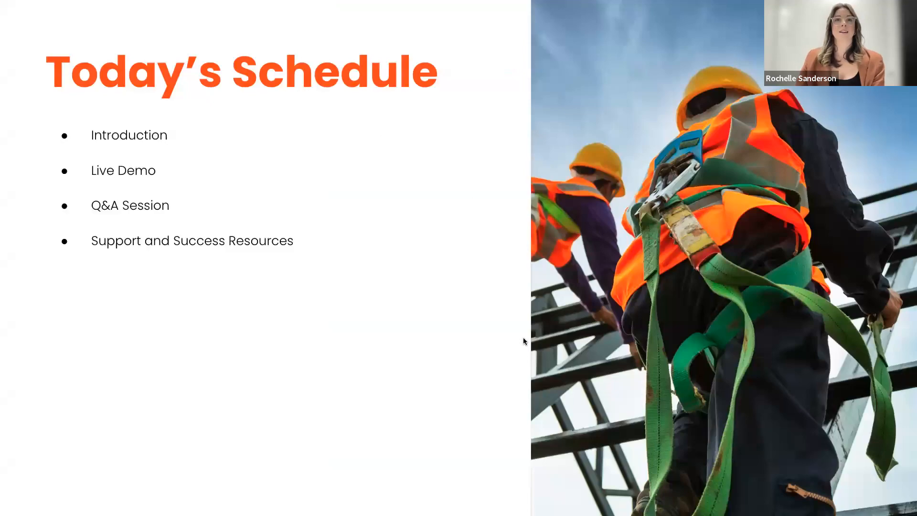
click(523, 337)
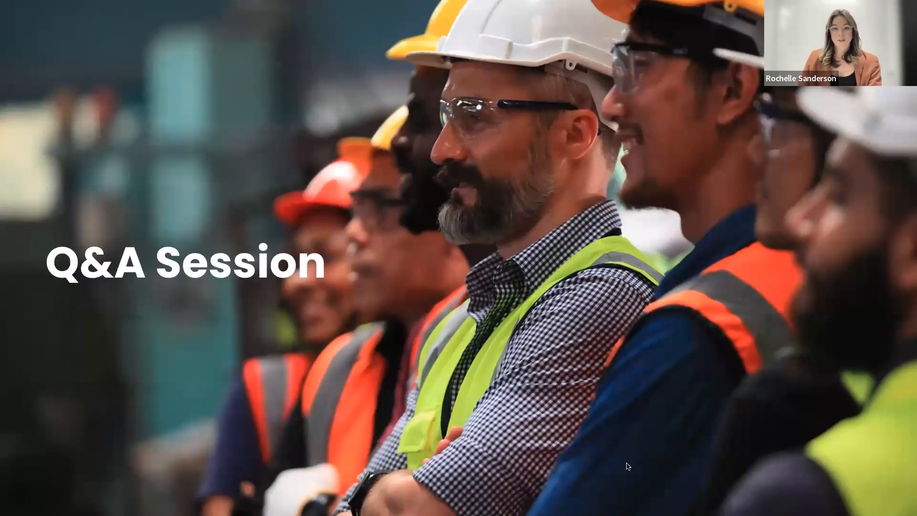